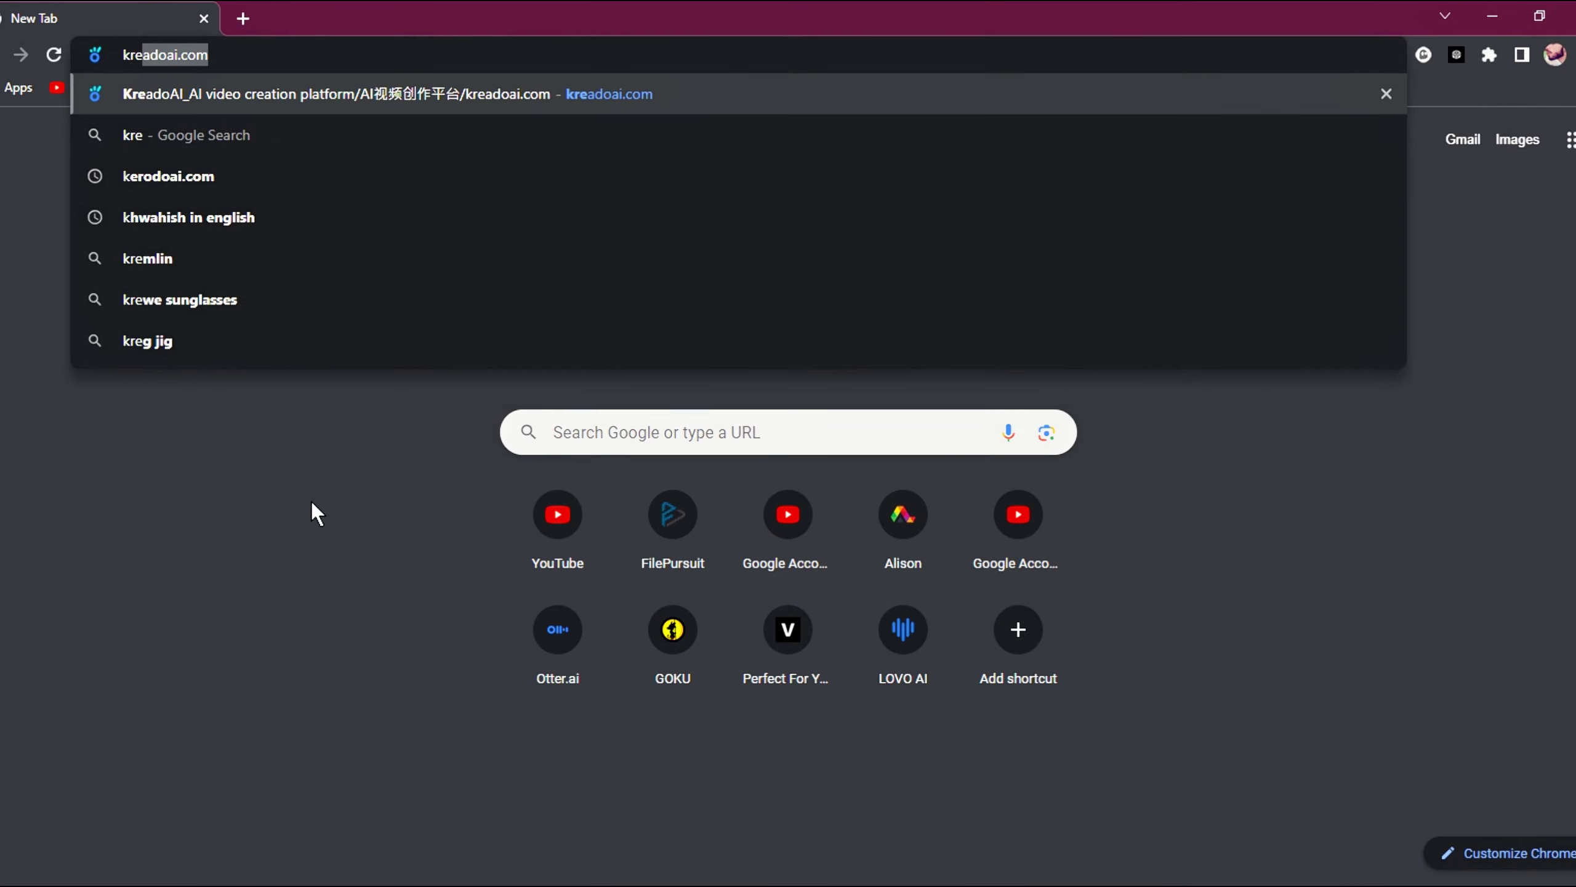
Load kreadoai.com in Chrome and have Google Translate show it in English
text(ado)
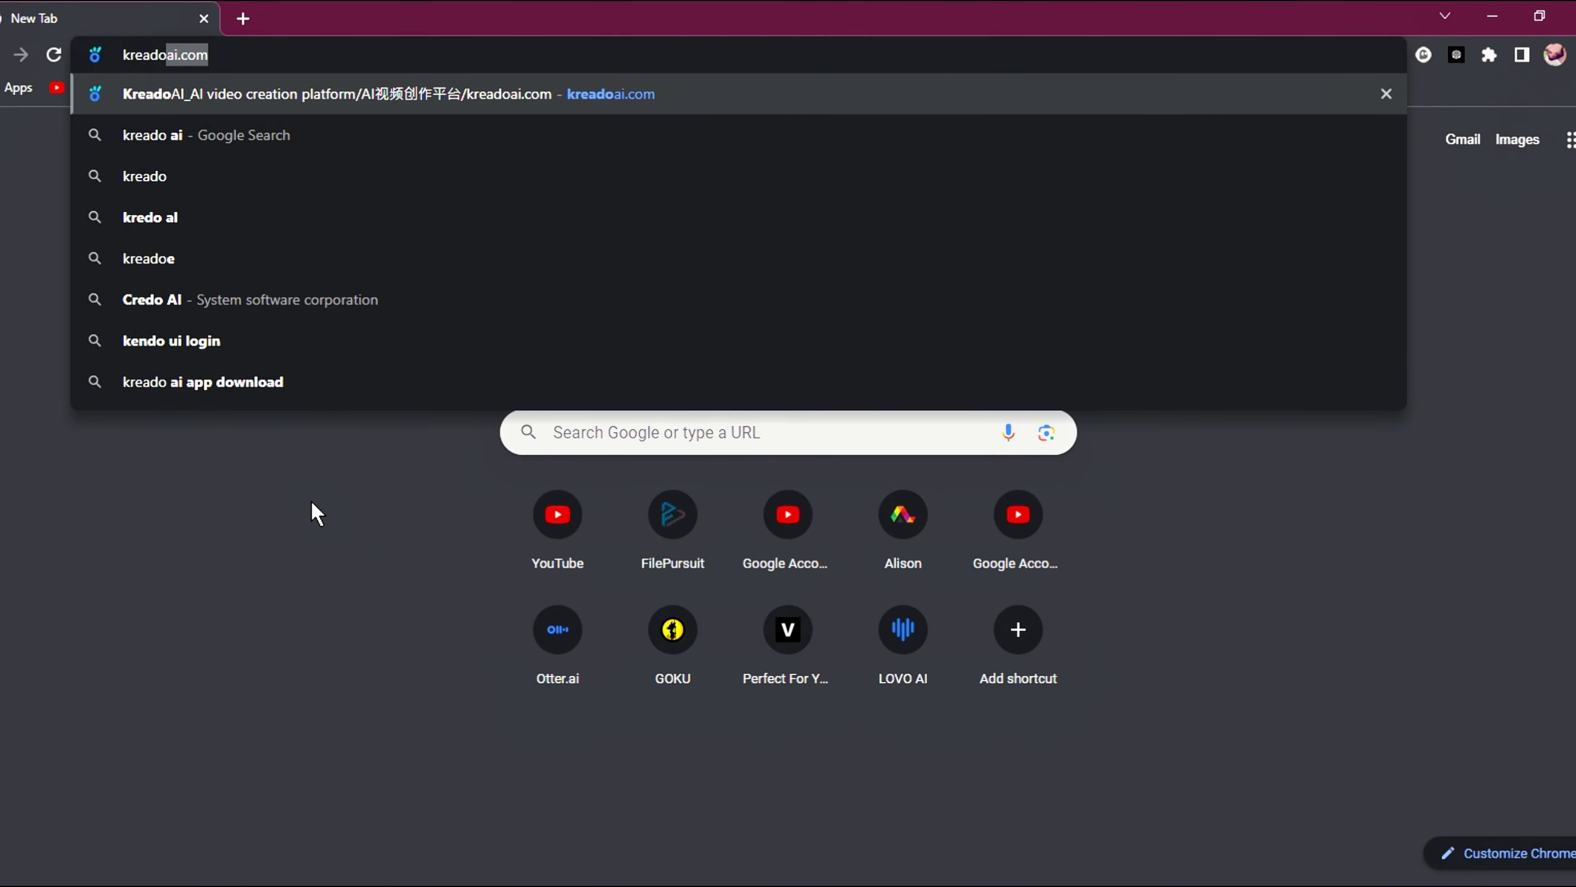
text(ai.com)
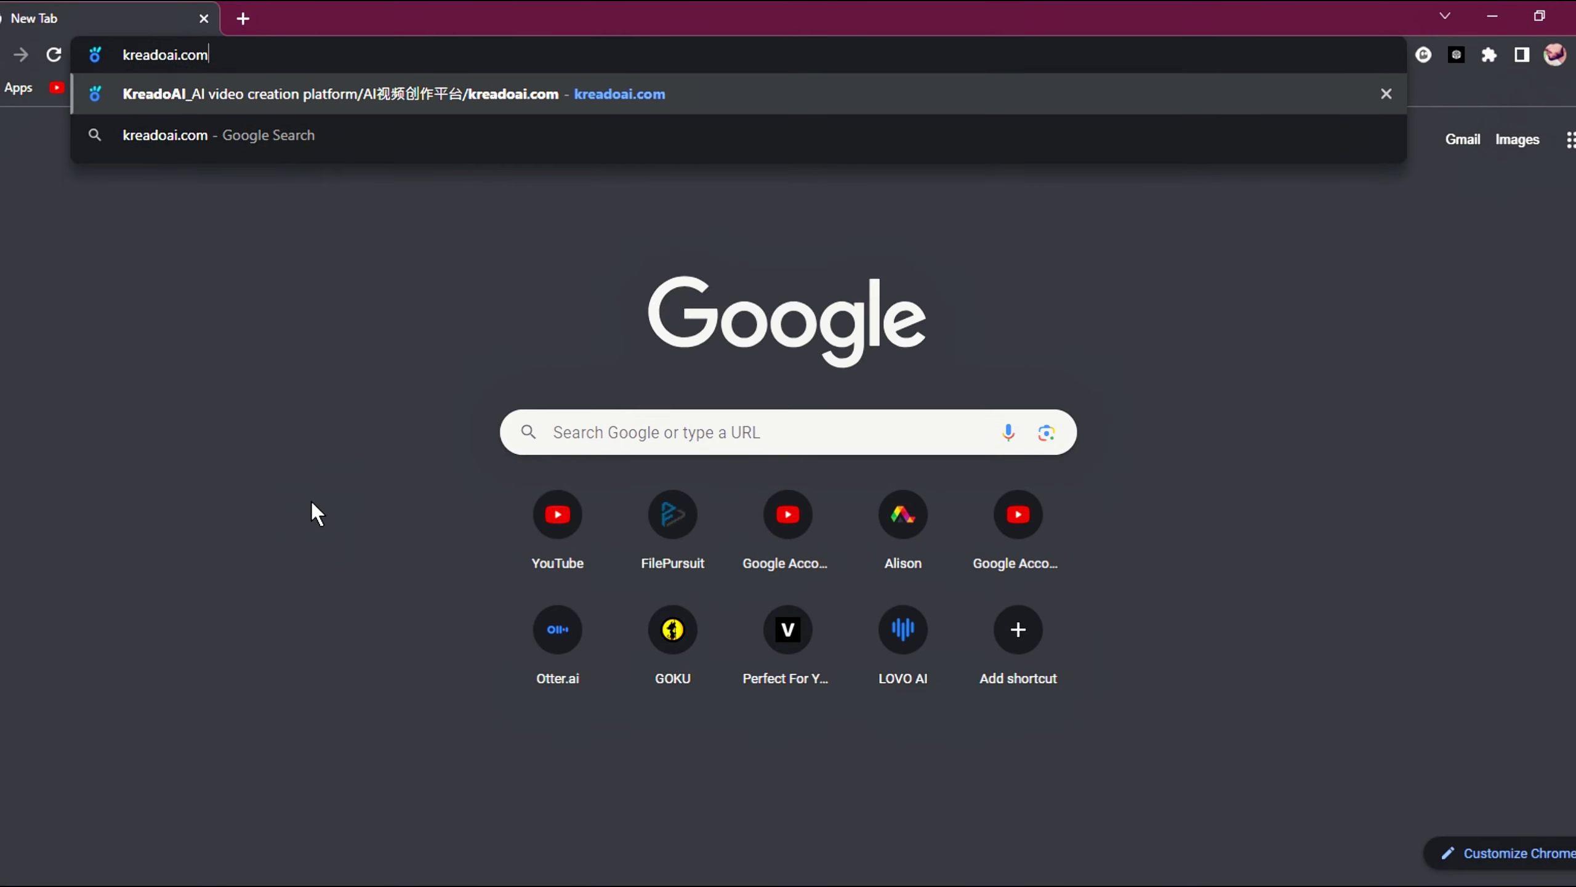
key(Return)
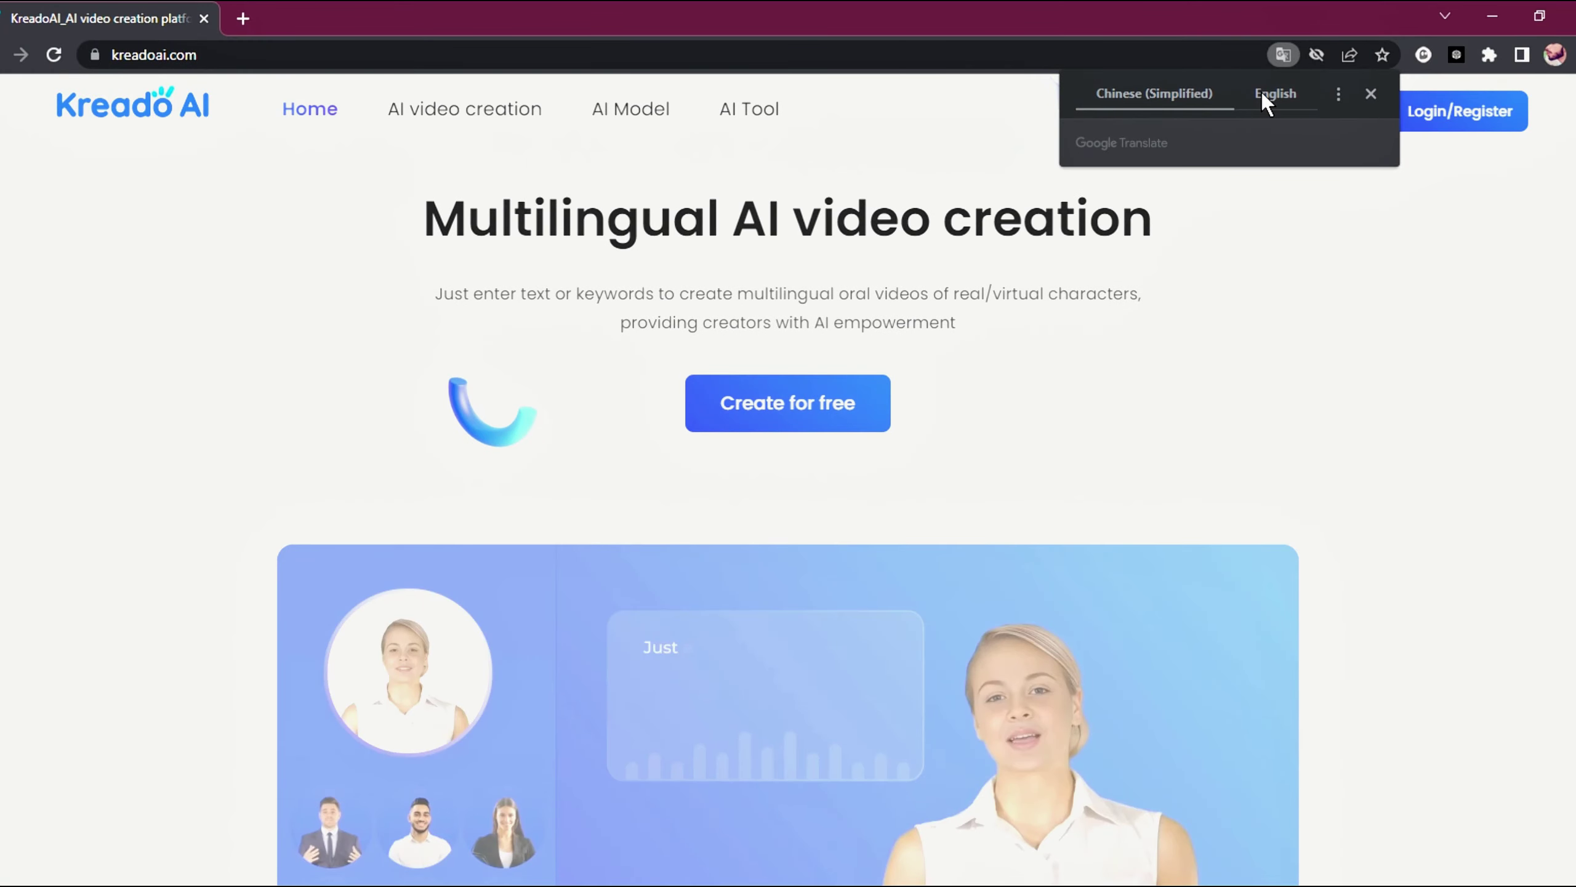
click(1266, 93)
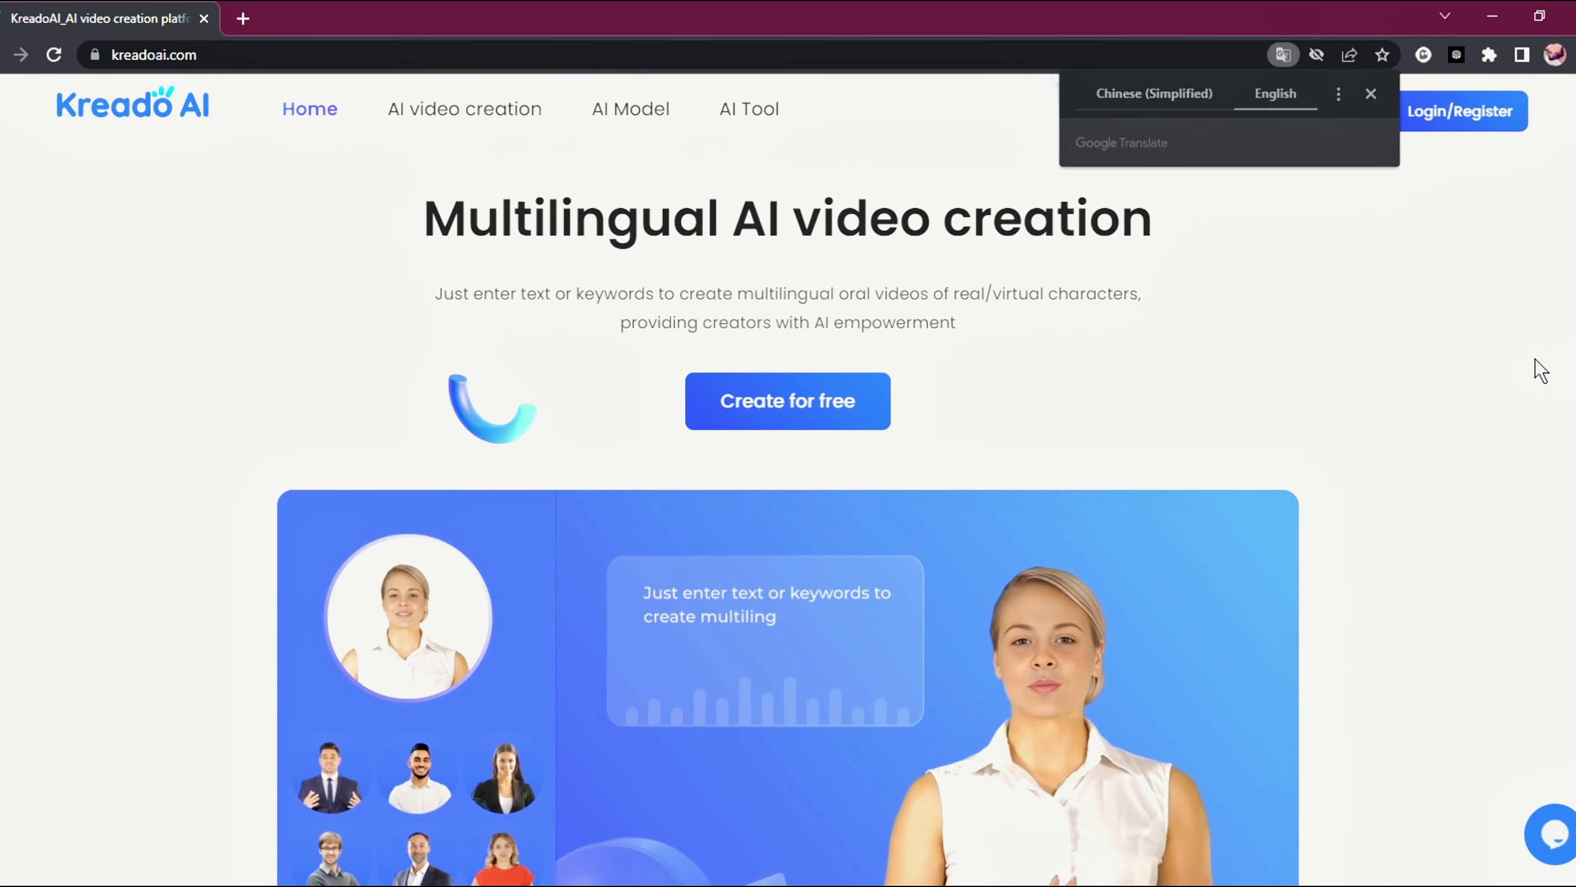
click(1371, 94)
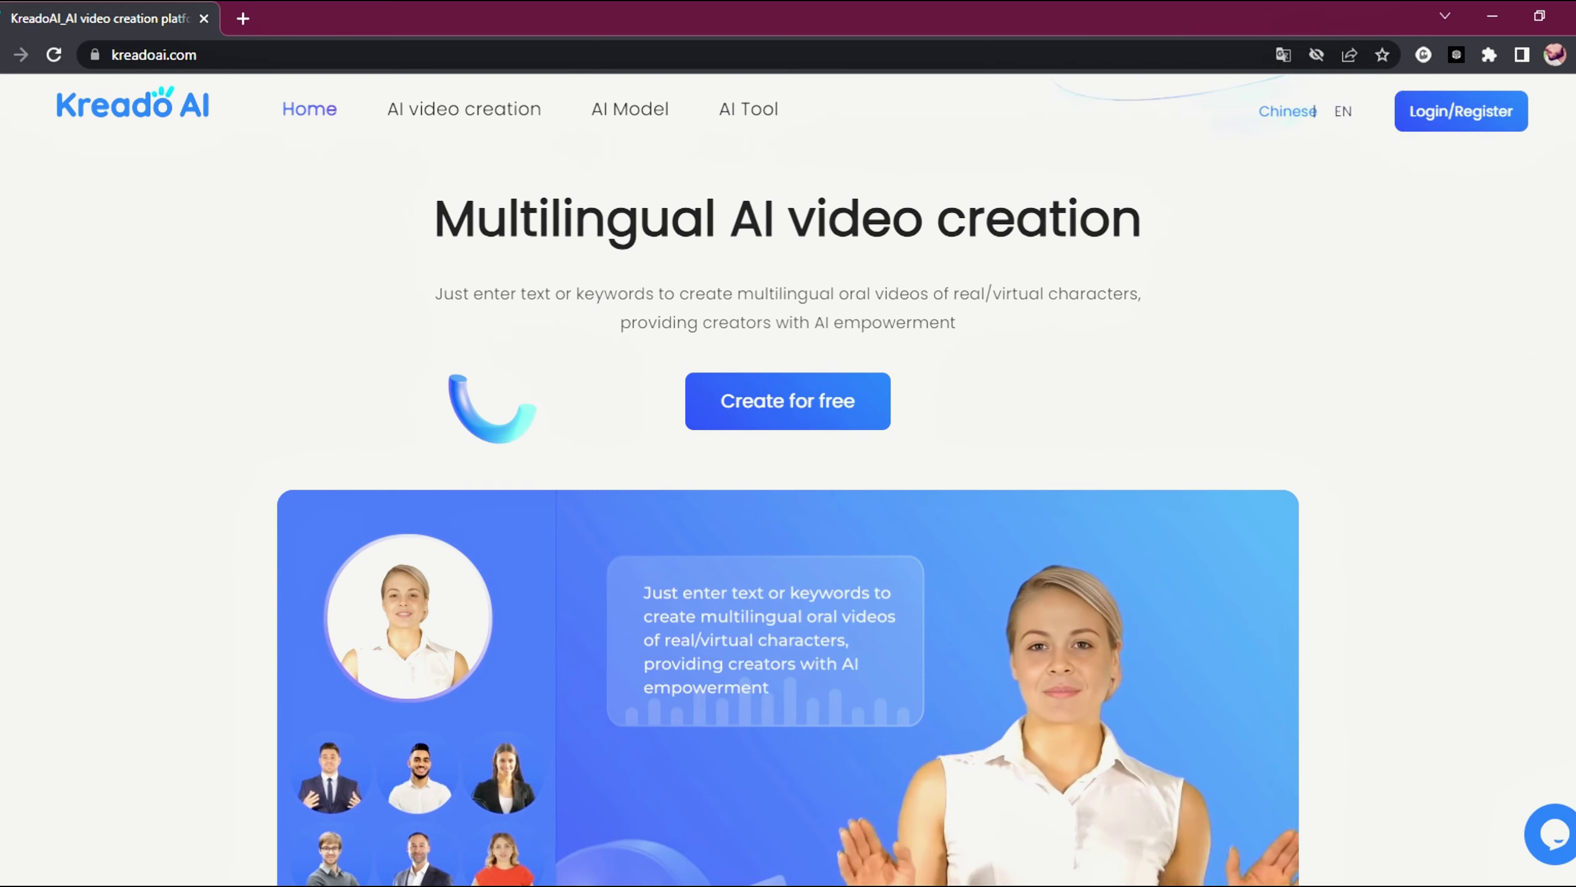
Register a new Kreado AI account with a nickname, e-mail and password via Create for free
click(773, 403)
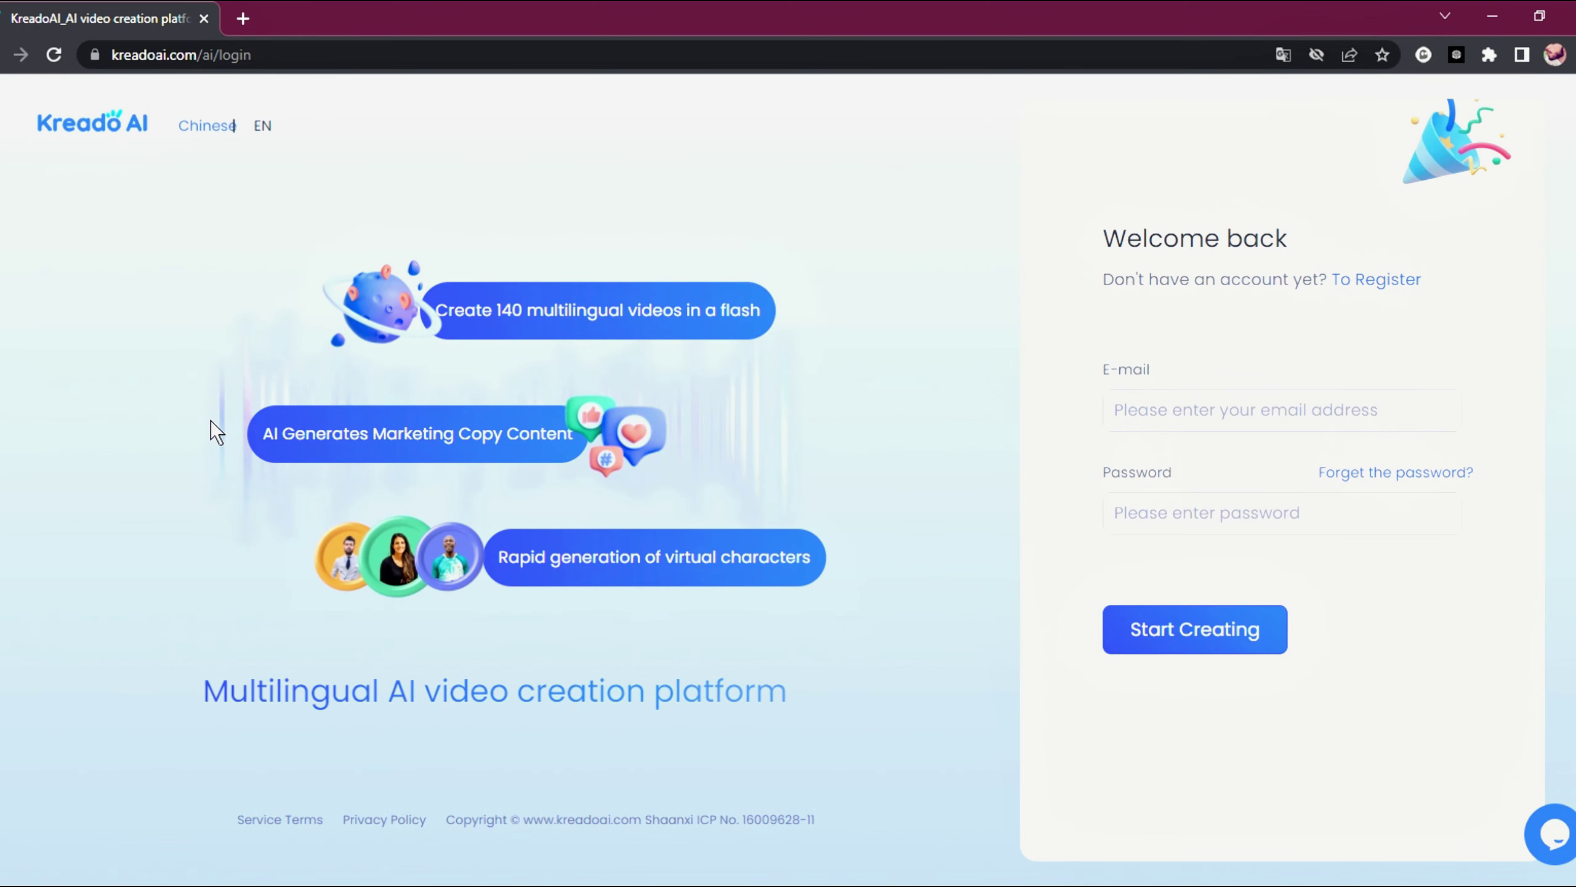
click(1139, 403)
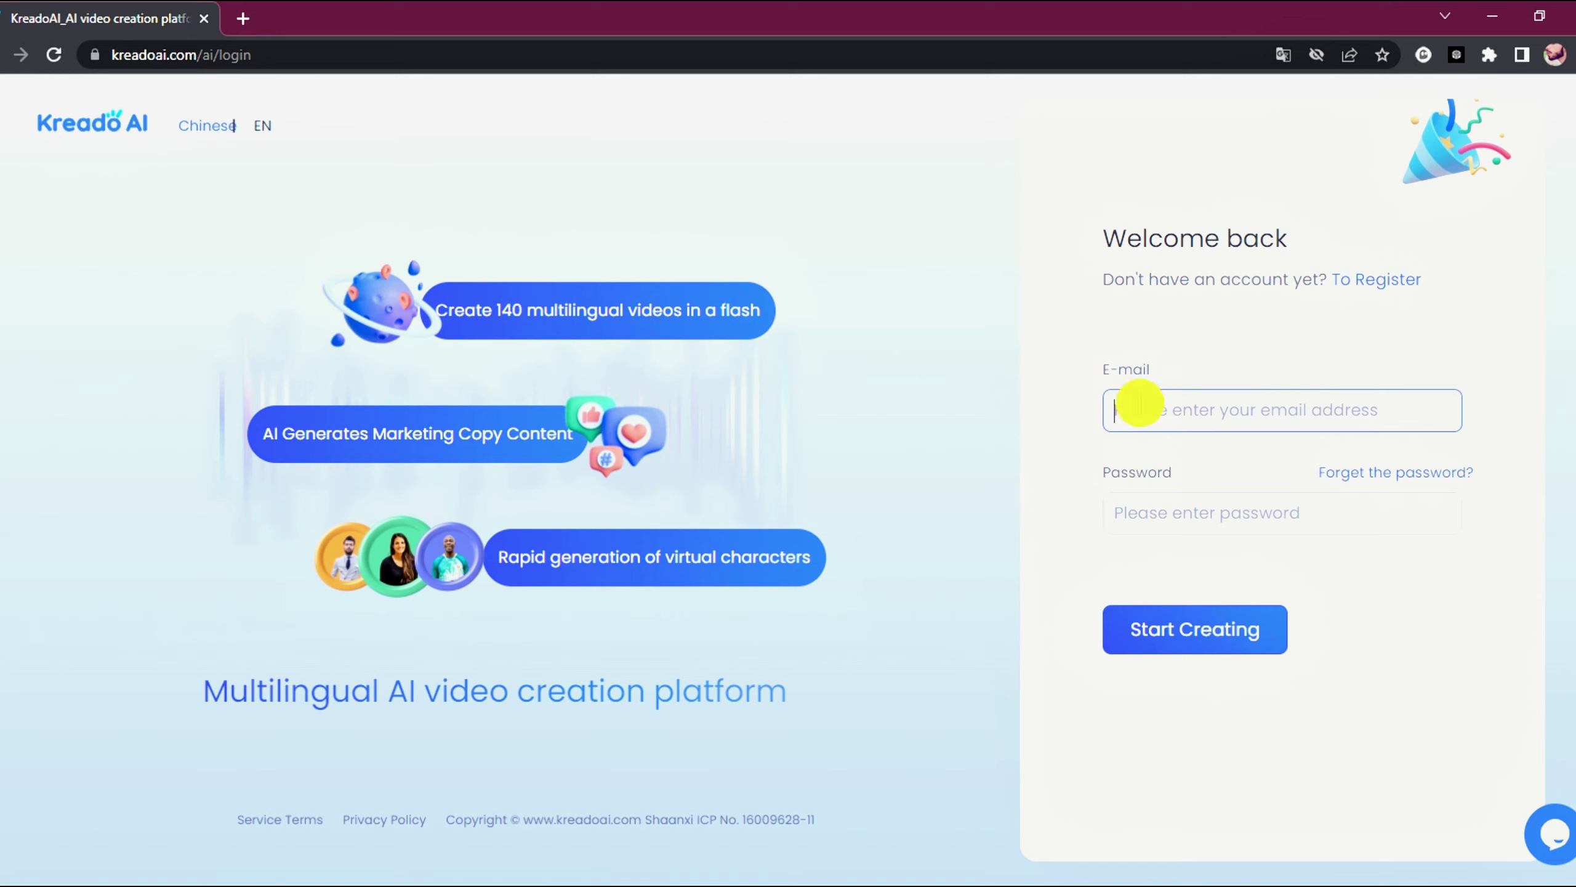
click(1371, 281)
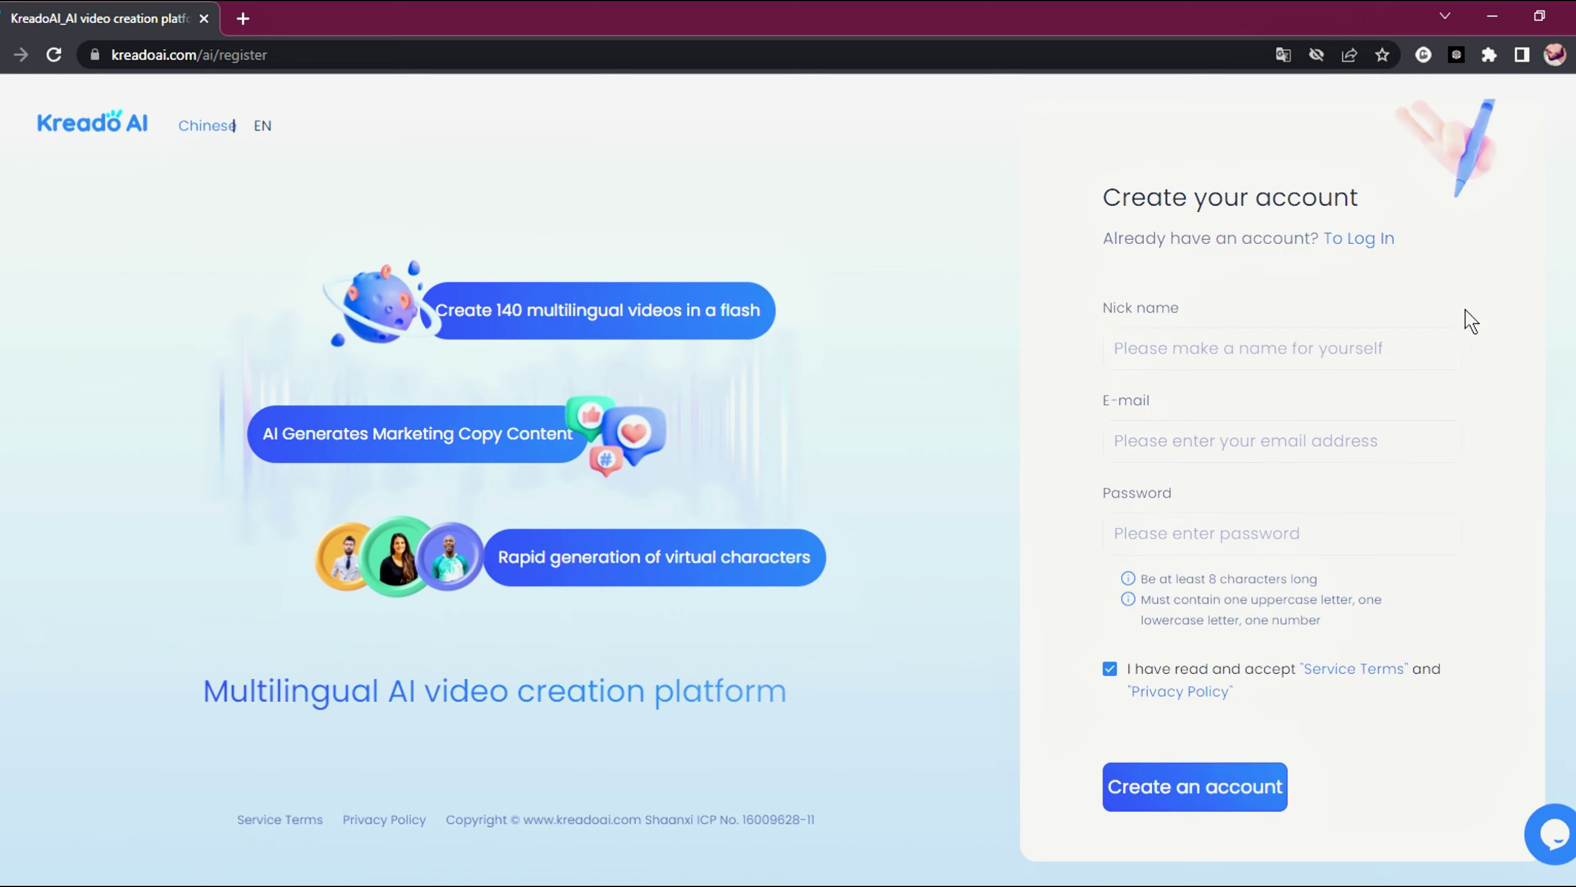
click(1133, 540)
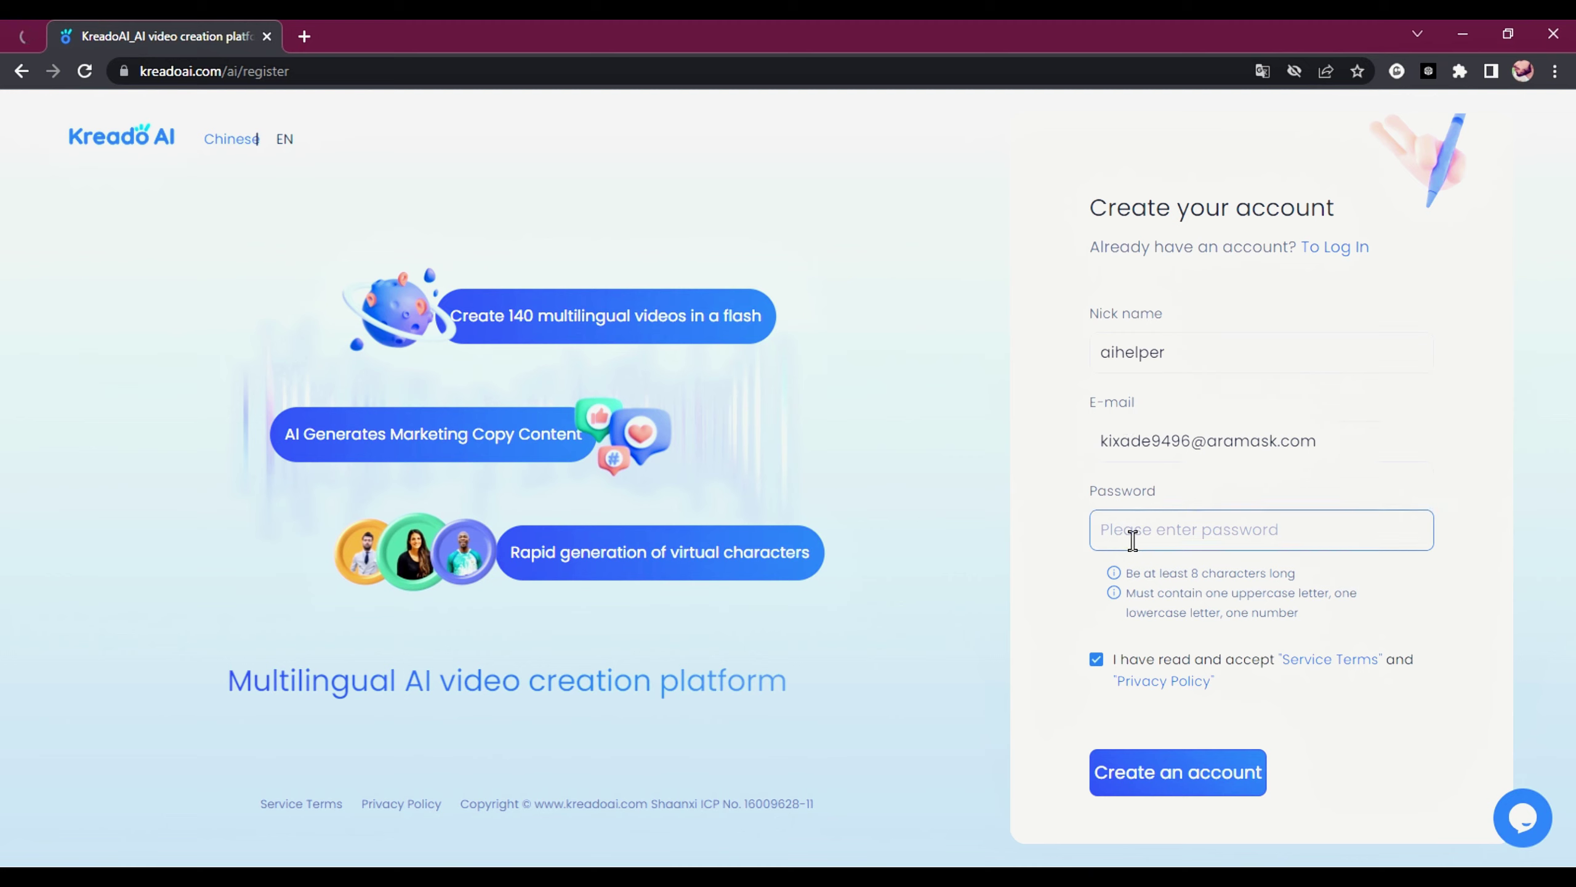
text(Ai)
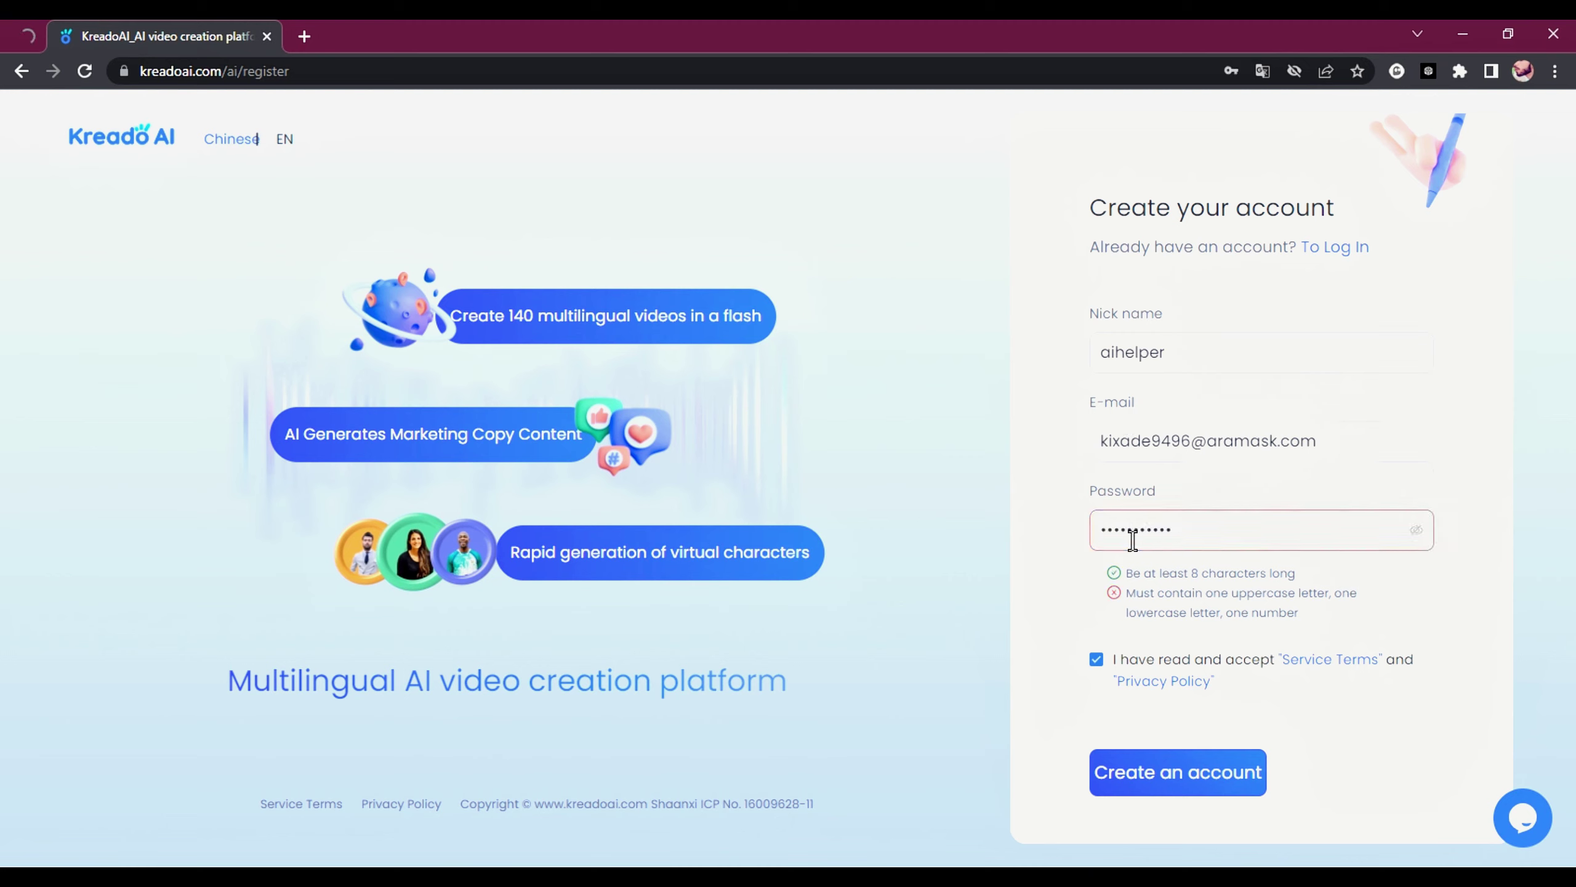
click(1179, 786)
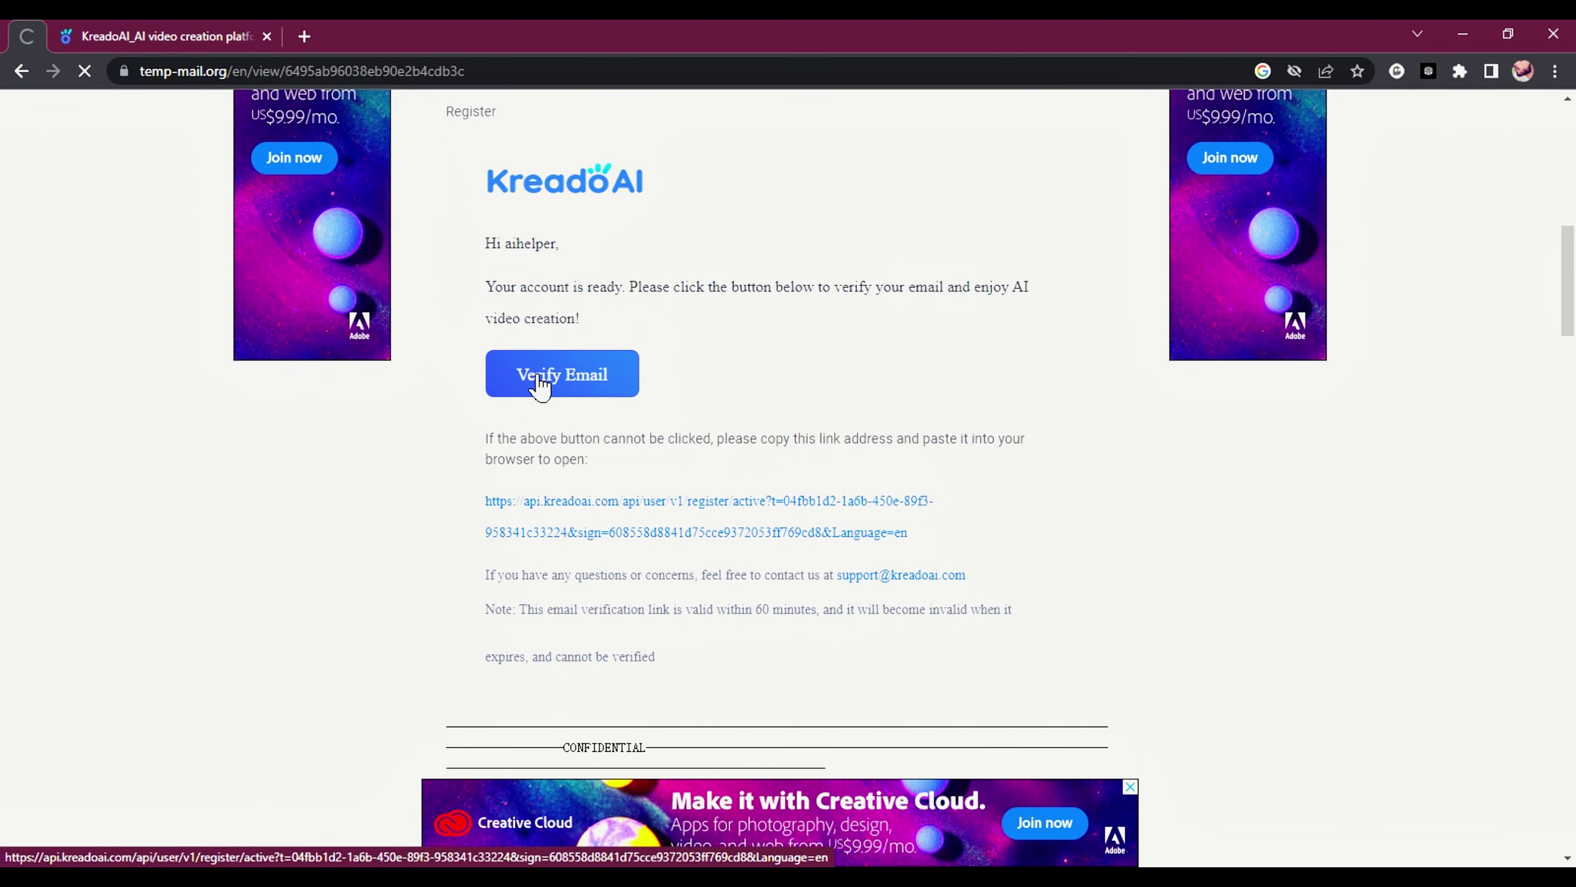
Use the Verify Email button in the KreadoAI message in Temp Mail
click(538, 386)
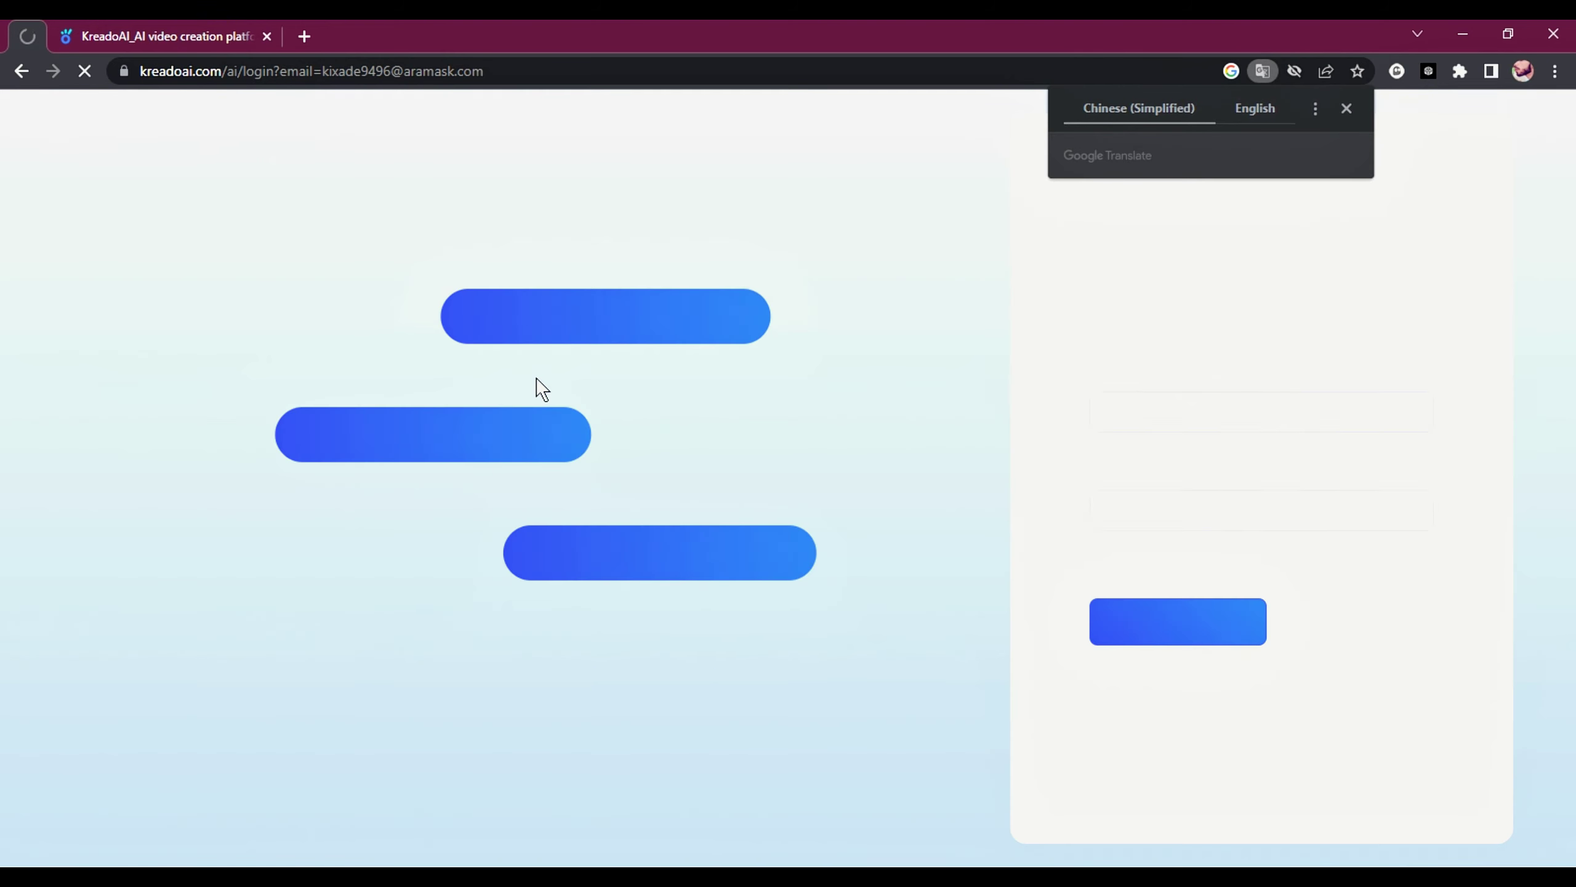
Log in with the browser's saved password and enter the creation workbench
click(1196, 506)
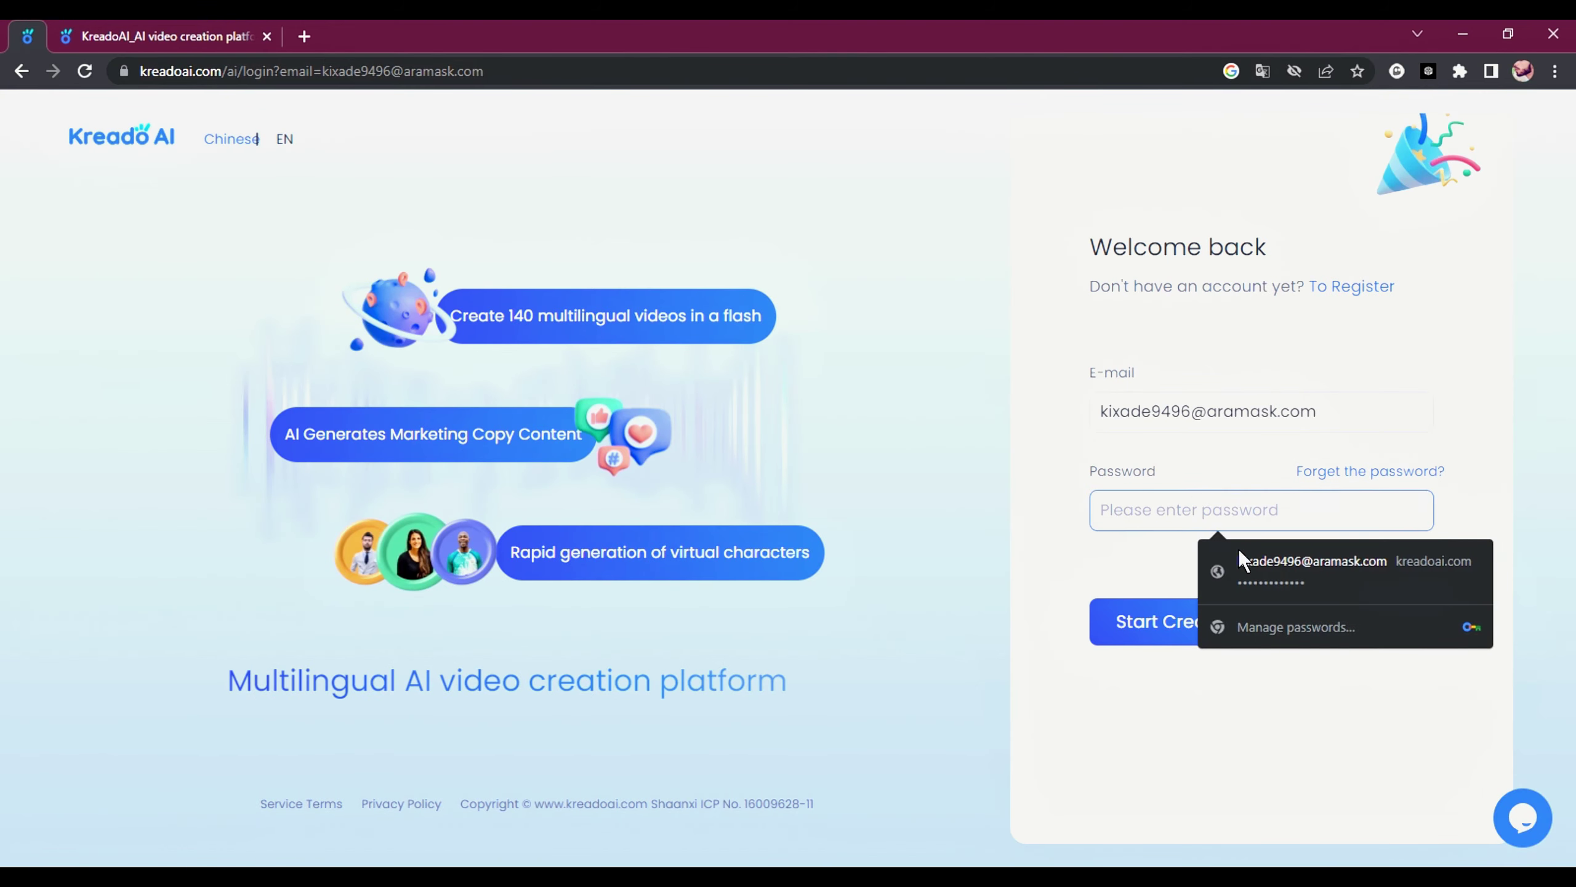
click(1260, 575)
click(1176, 640)
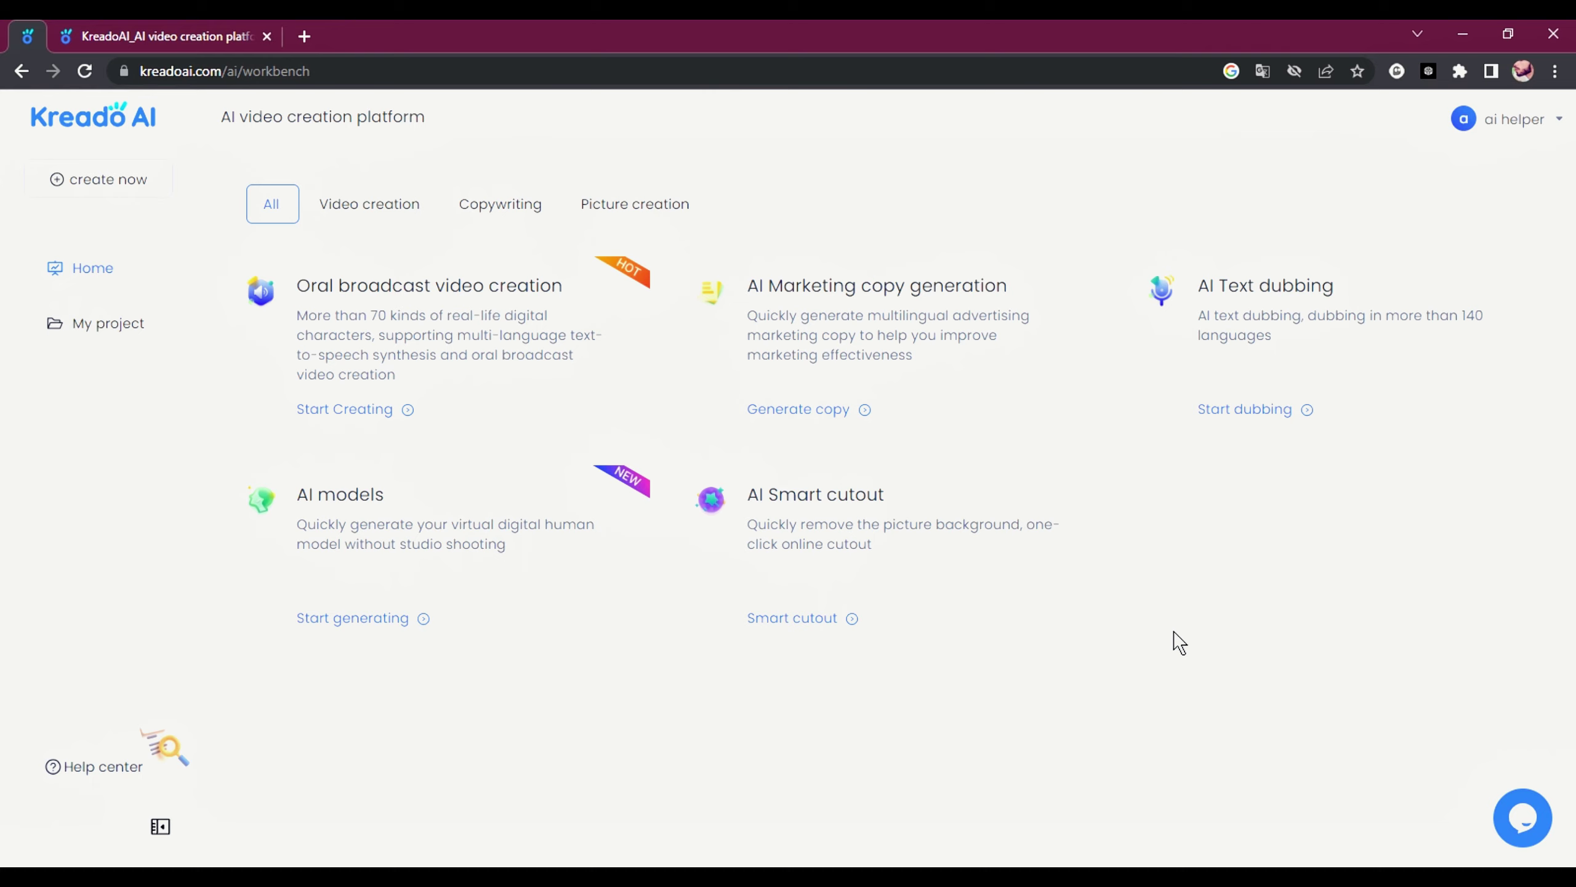
Start an Oral broadcast video, keeping the default 16:9 aspect ratio
click(538, 399)
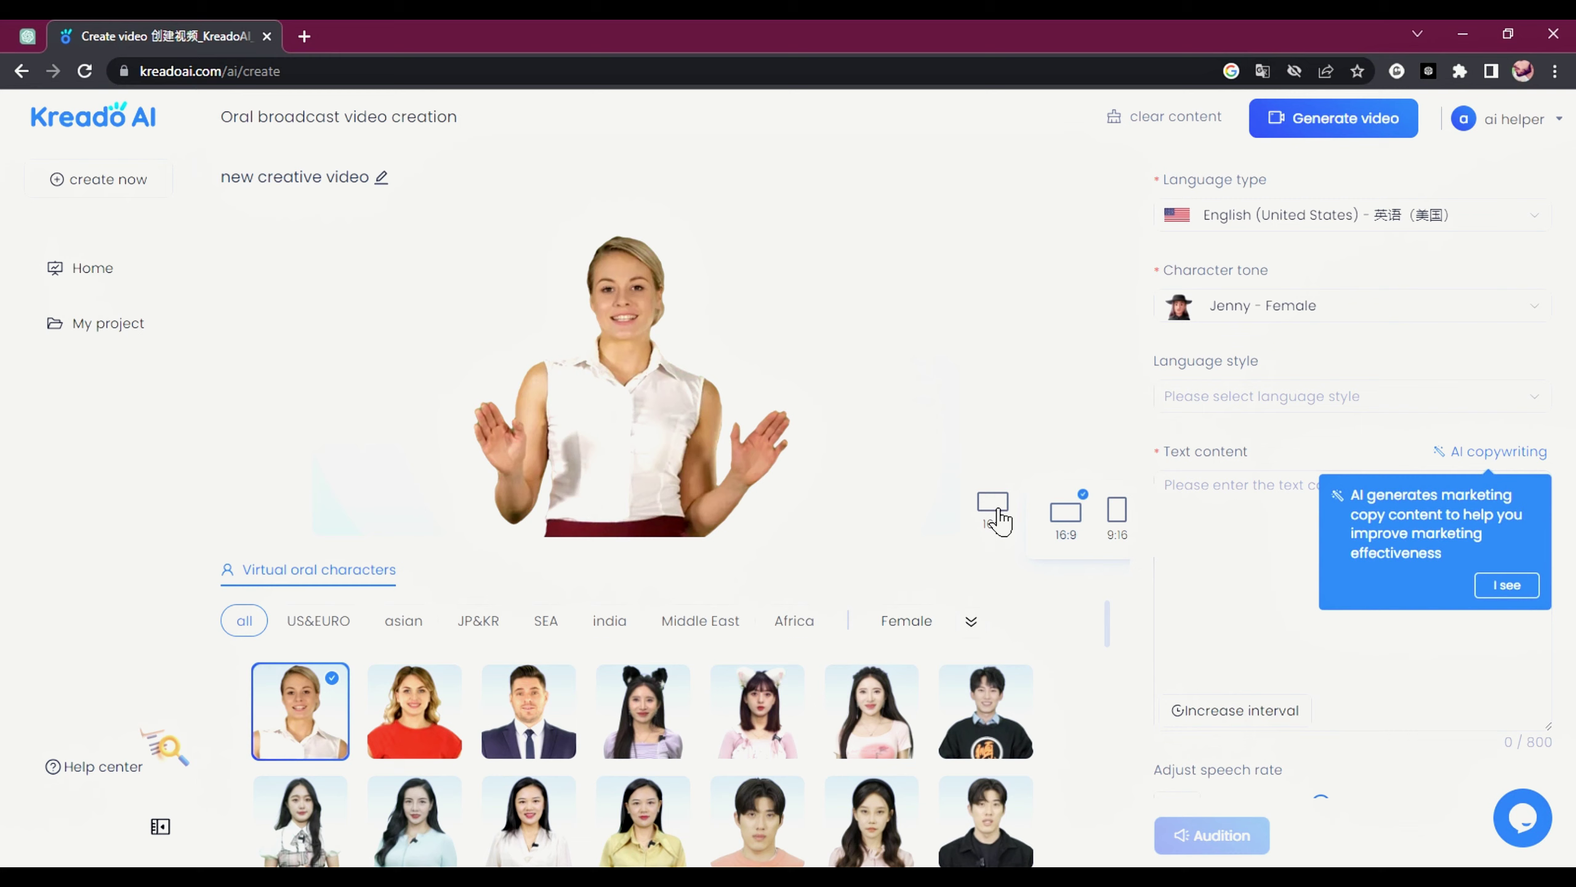
click(1068, 525)
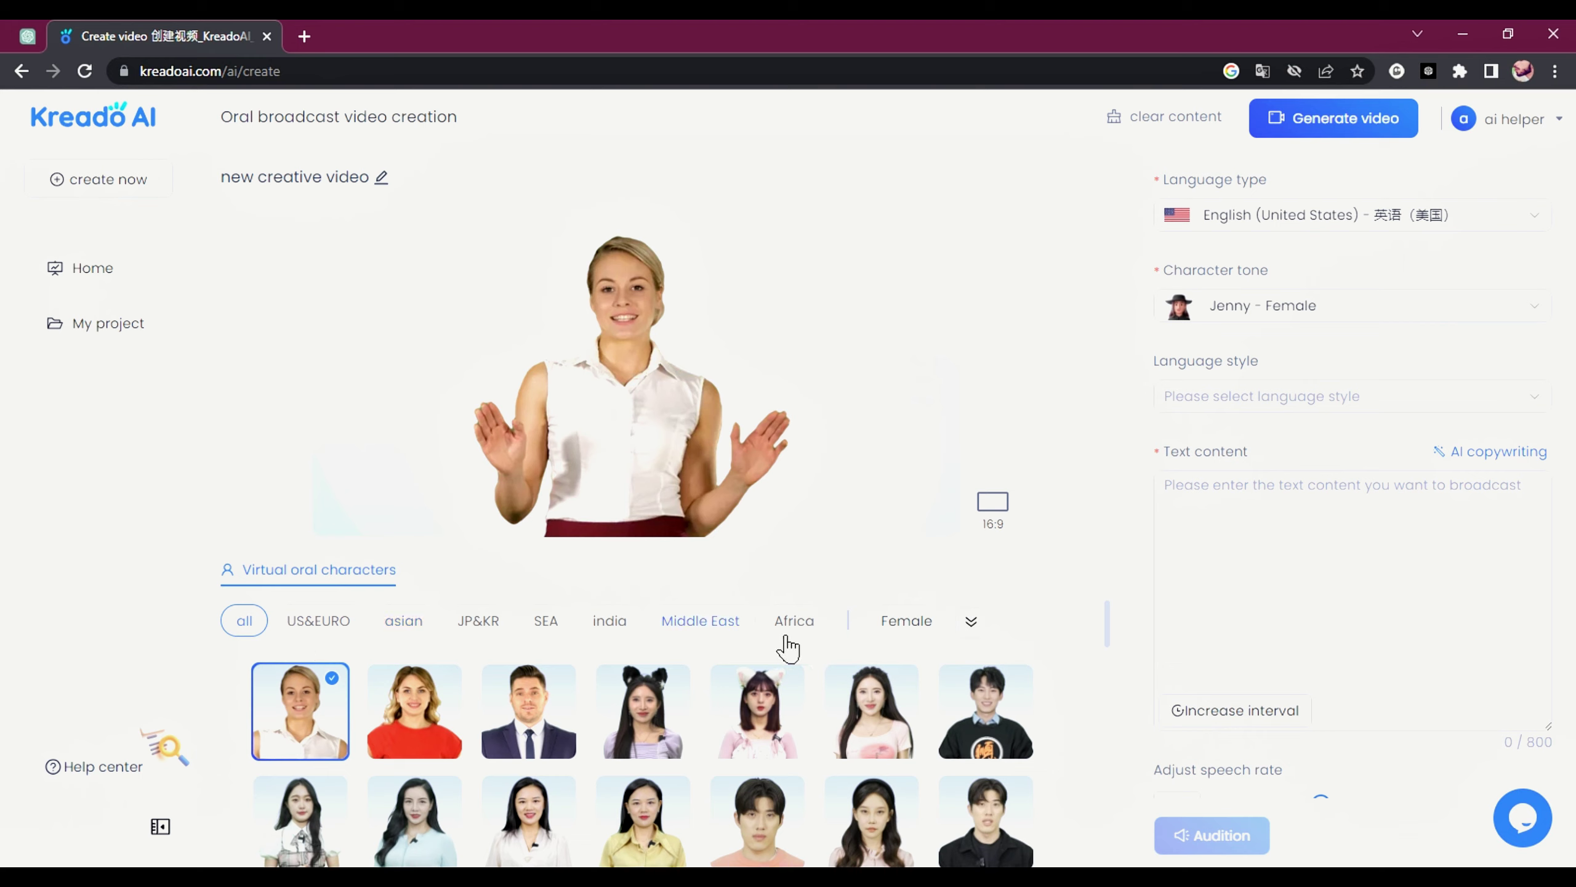
Filter the avatars to male characters and choose the young man in the blue shirt
click(906, 620)
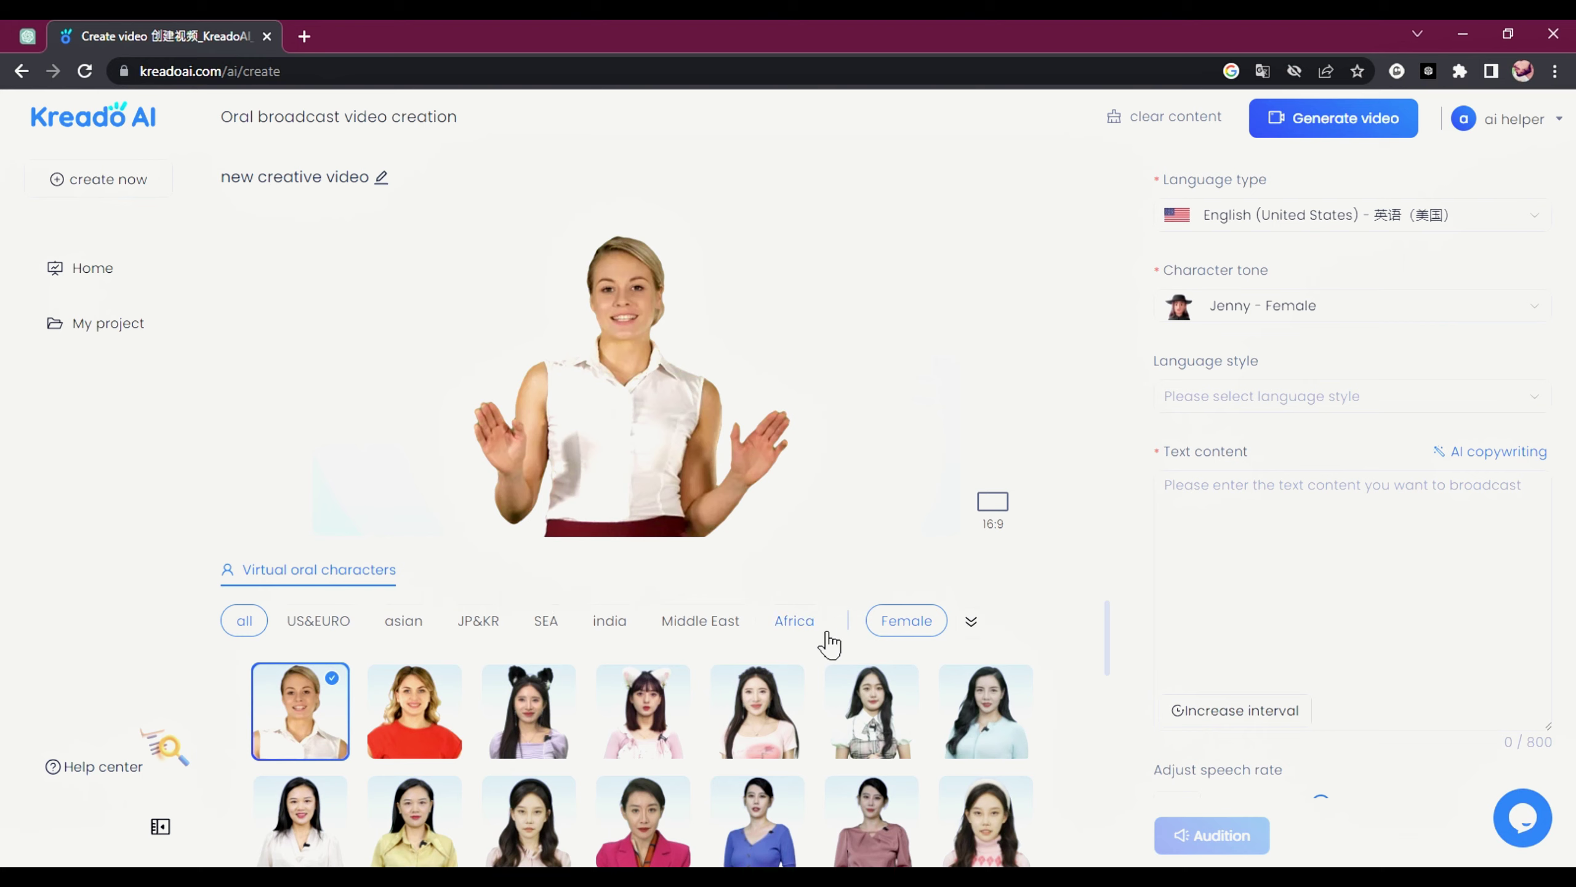
click(971, 622)
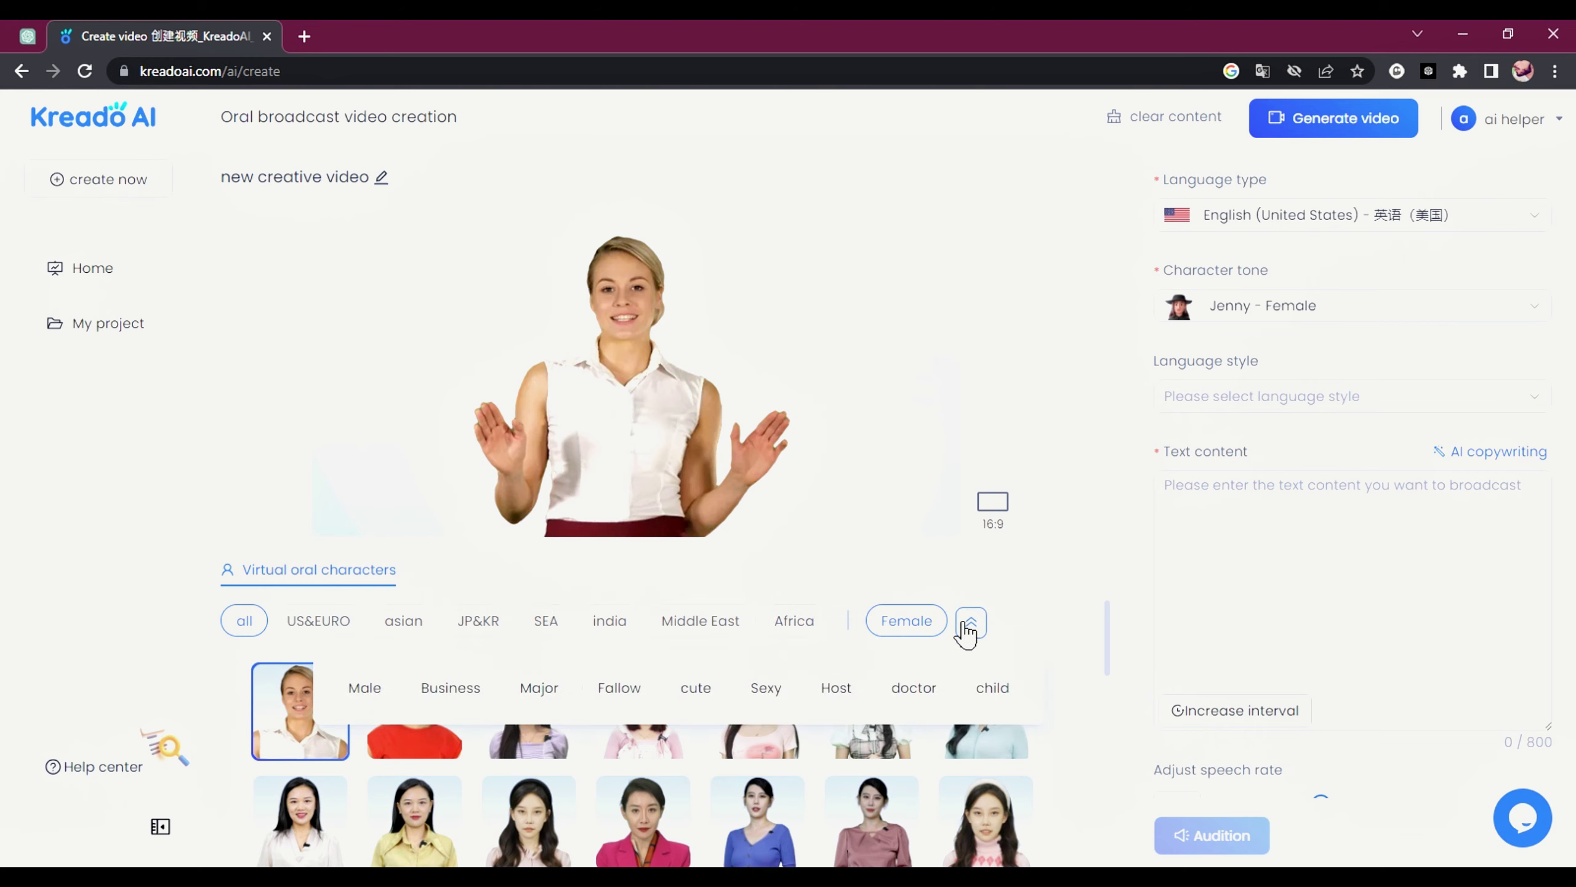
click(364, 687)
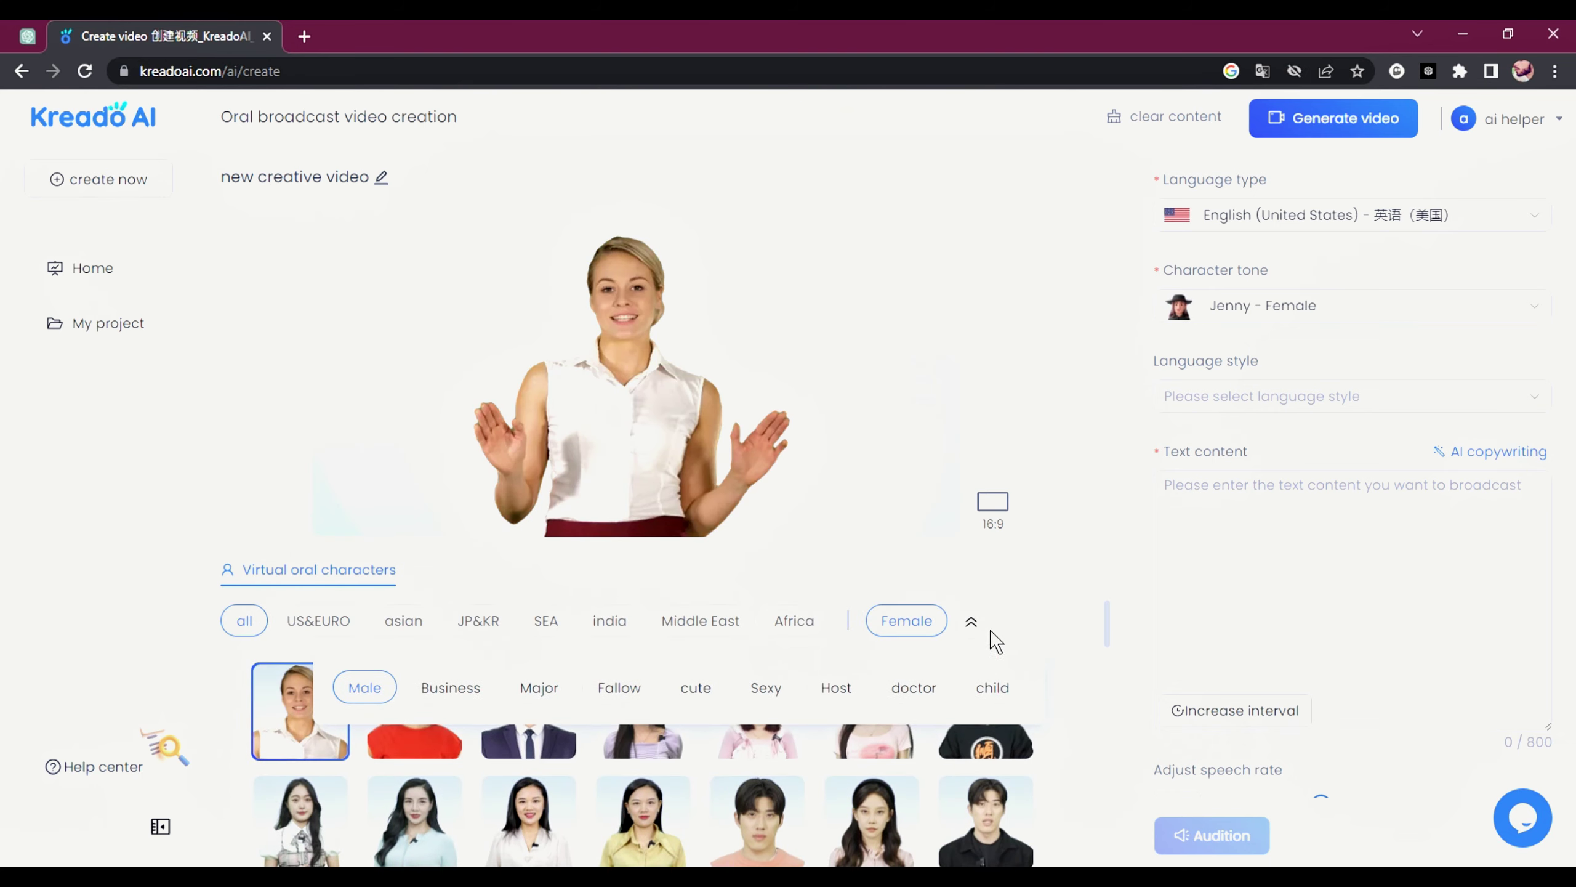
click(972, 621)
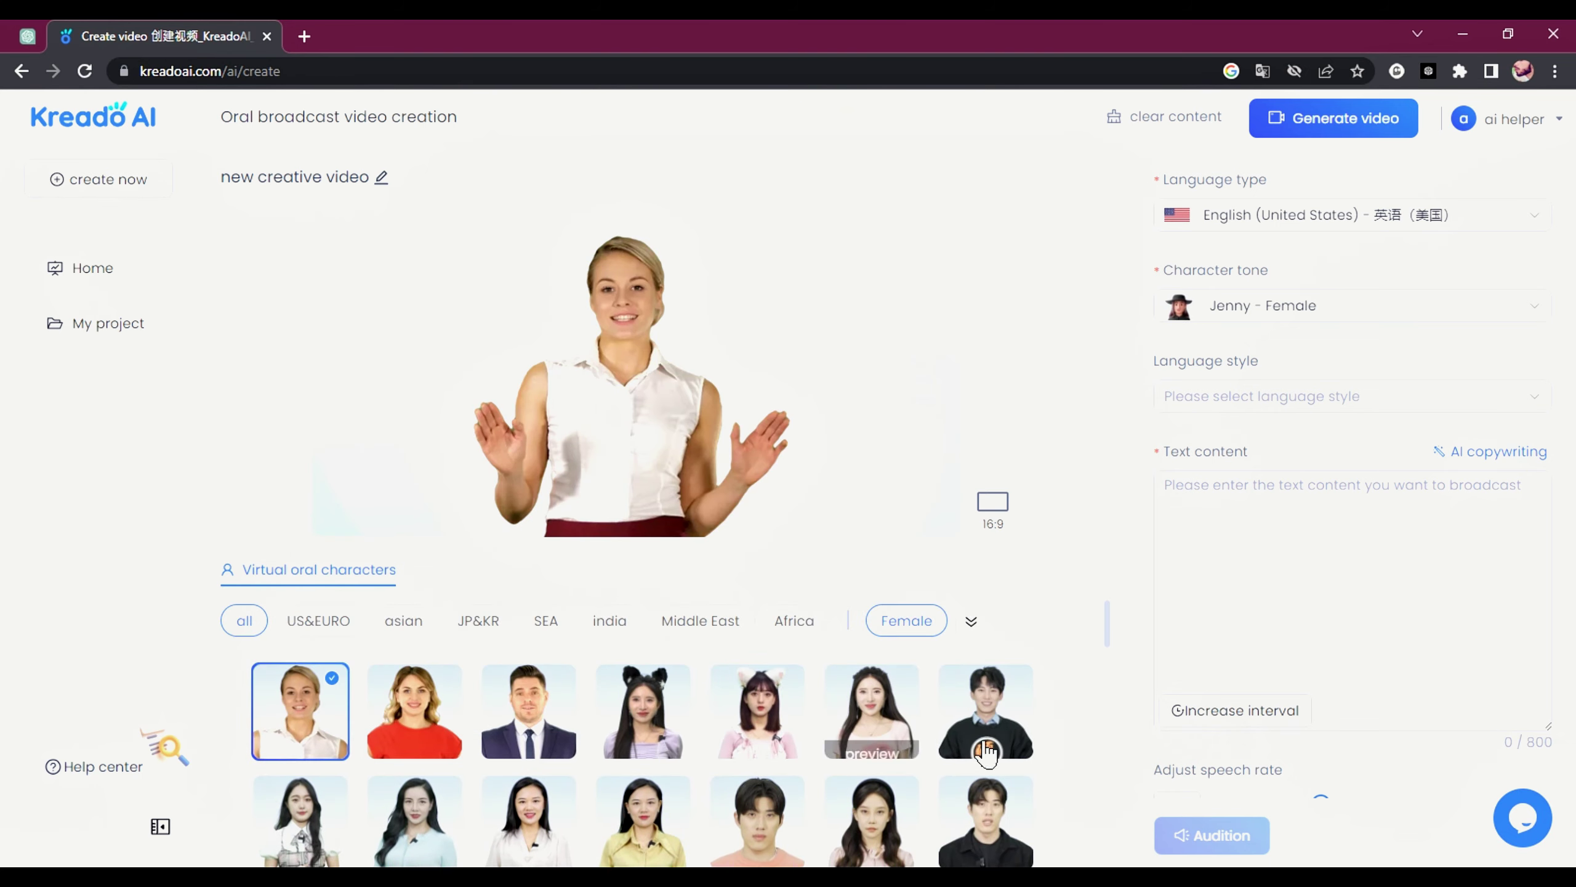
scroll(1042, 778, down, 3)
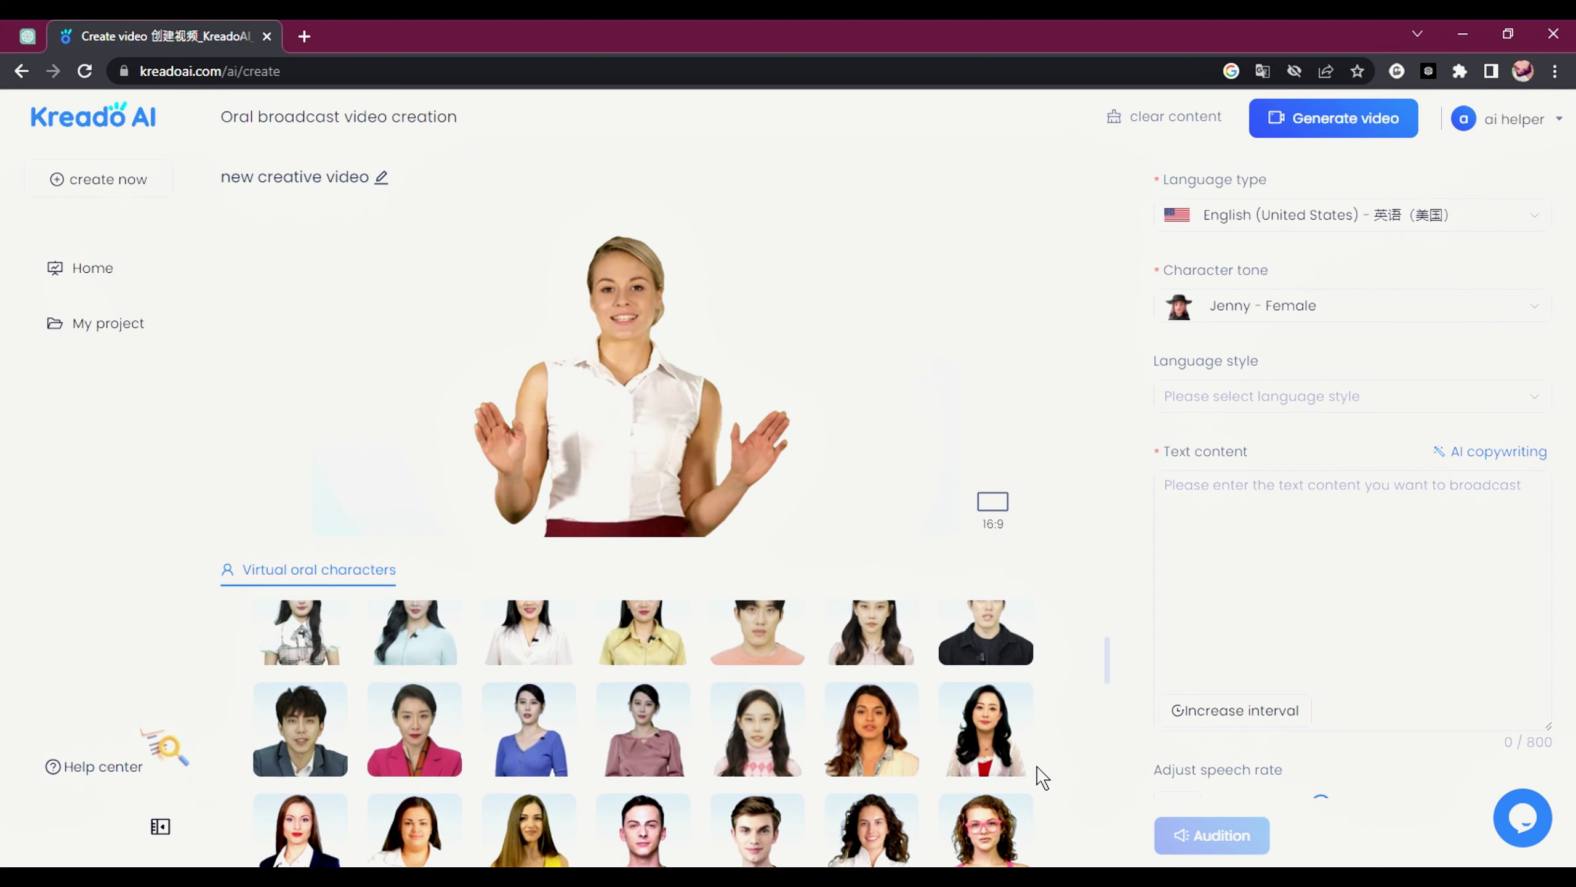
scroll(1042, 778, down, 3)
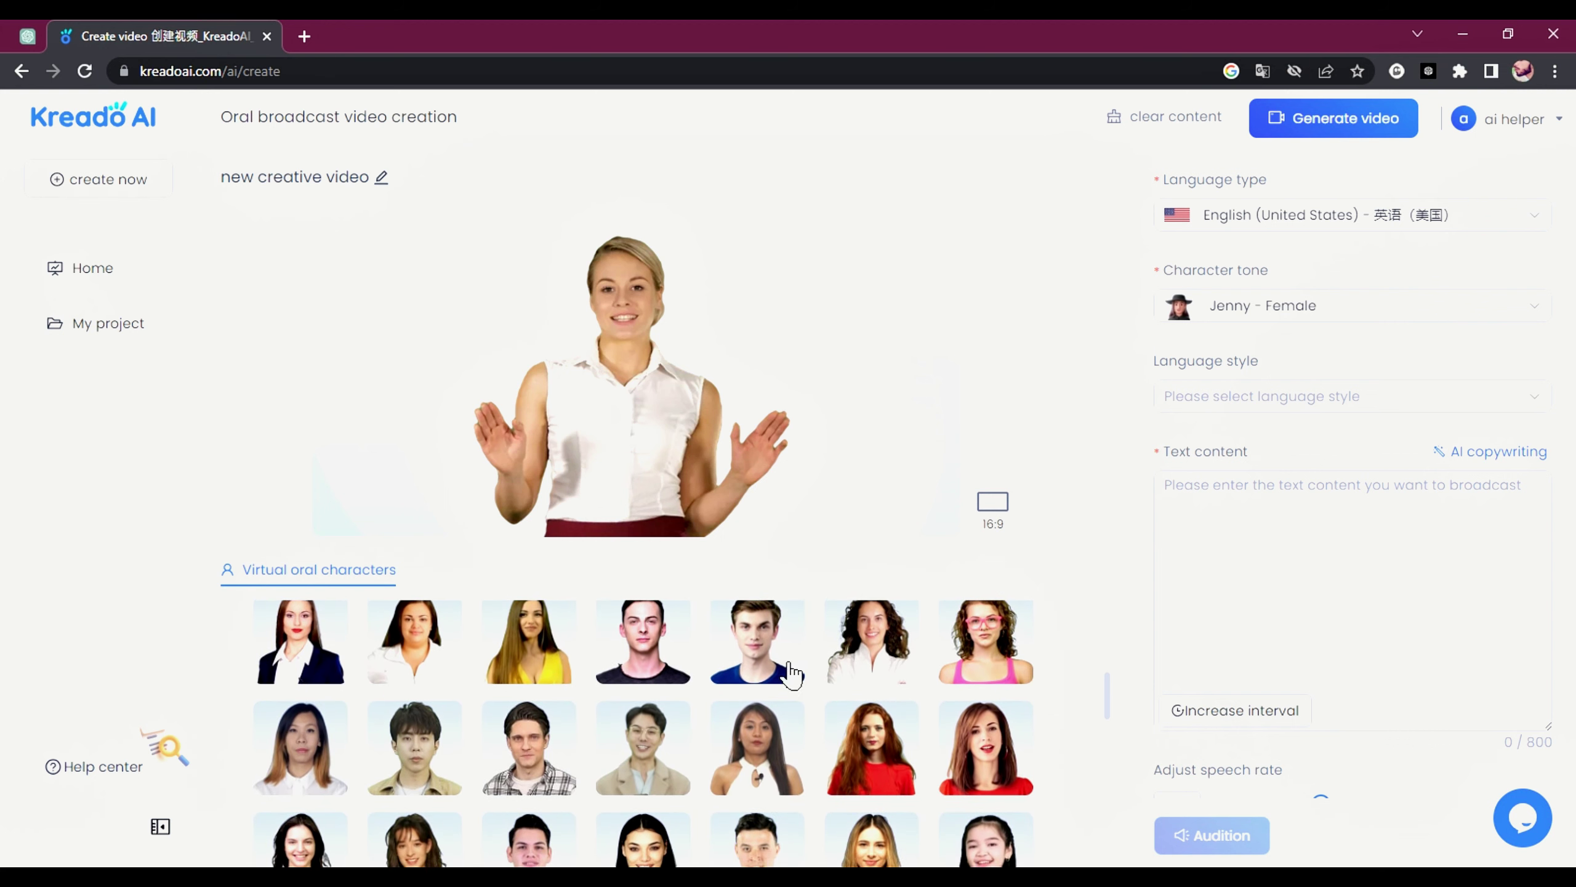
click(755, 652)
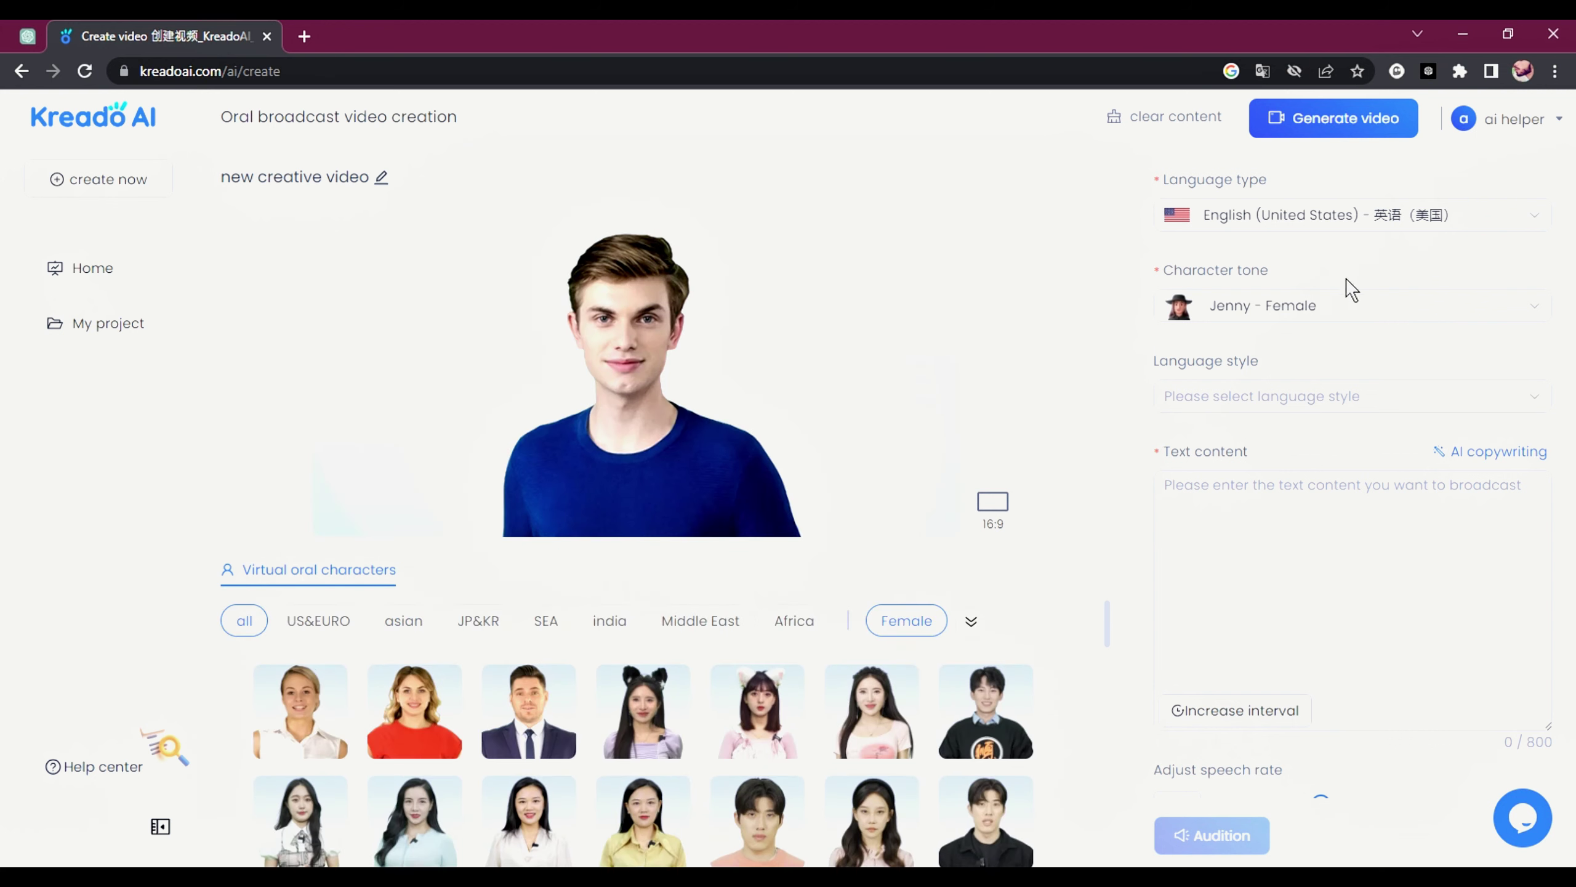
Keep English (United States) as the voice language
click(1471, 218)
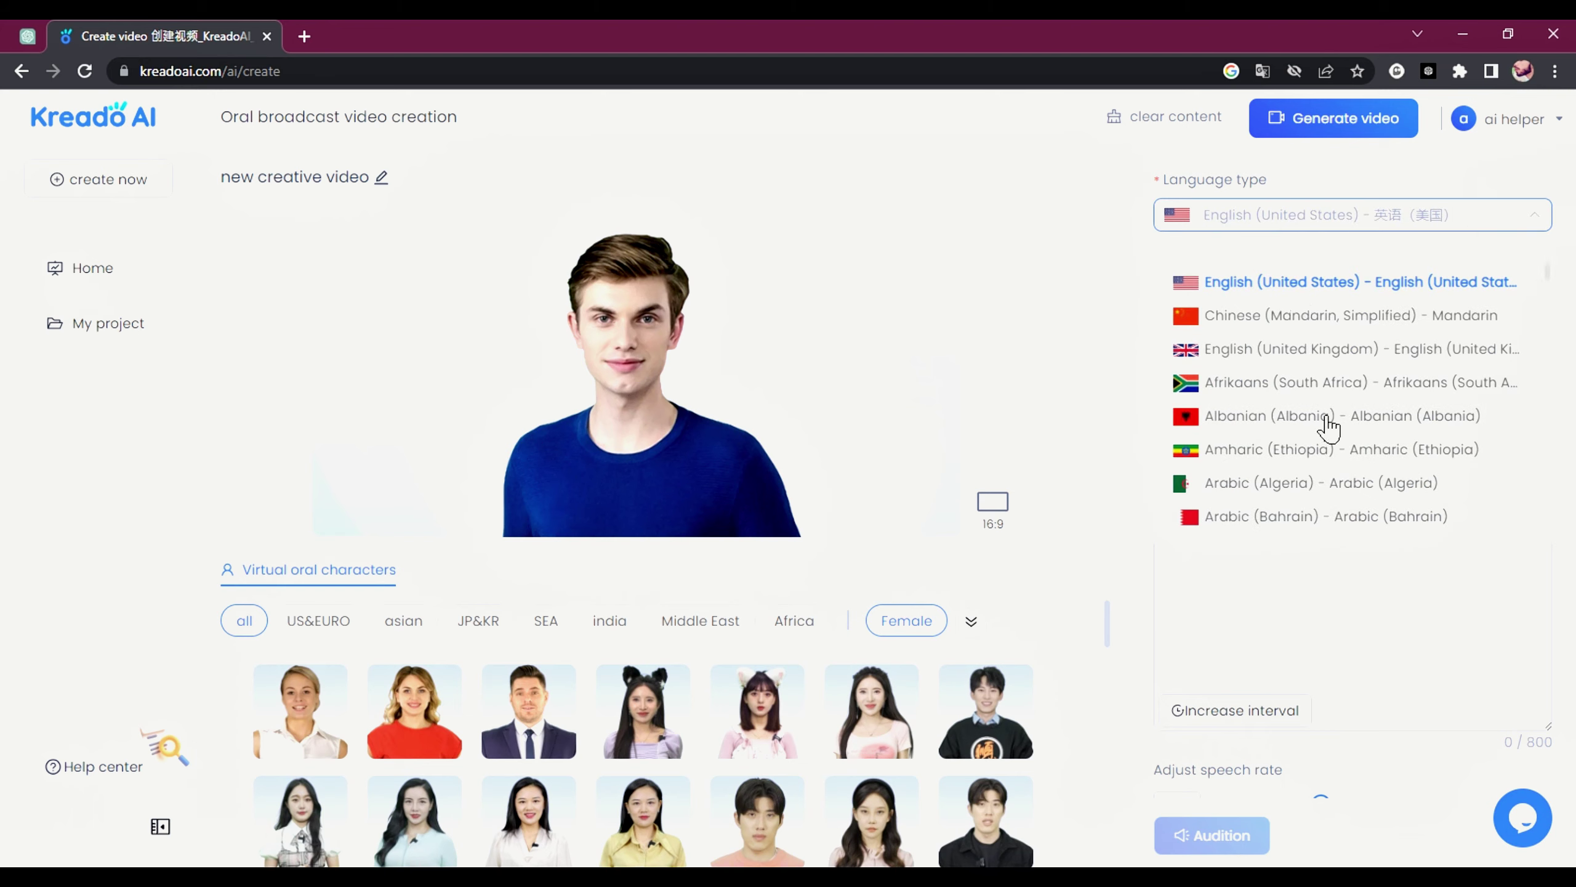
scroll(1328, 428, down, 6)
scroll(1328, 427, down, 10)
scroll(1329, 427, down, 7)
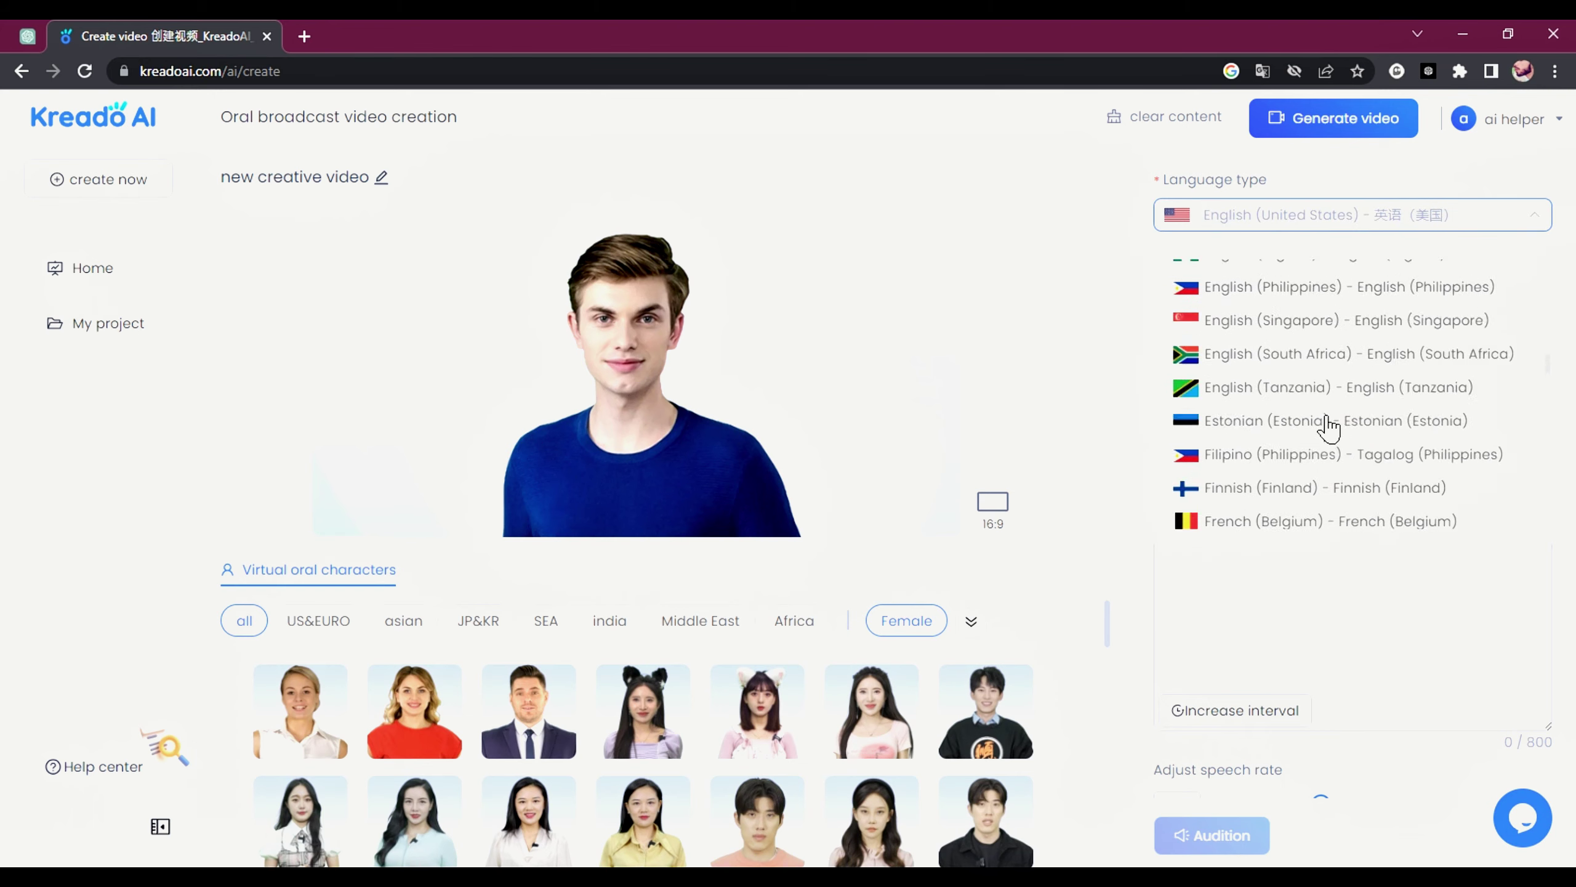
scroll(1328, 427, down, 5)
scroll(1328, 428, up, 5)
scroll(1328, 427, up, 5)
scroll(1328, 427, up, 3)
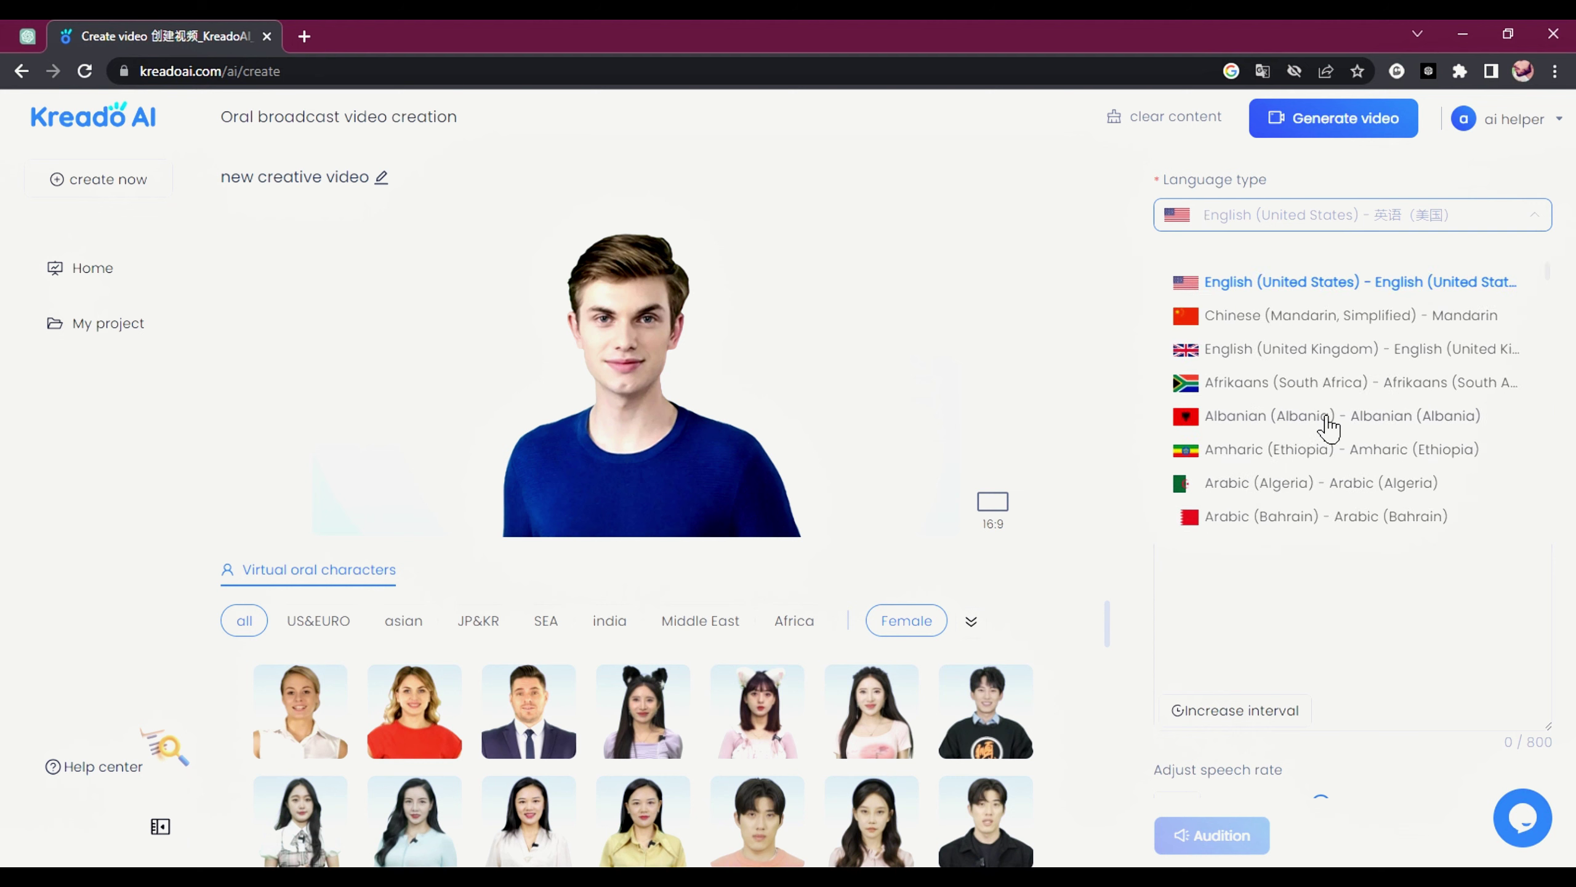
click(1256, 279)
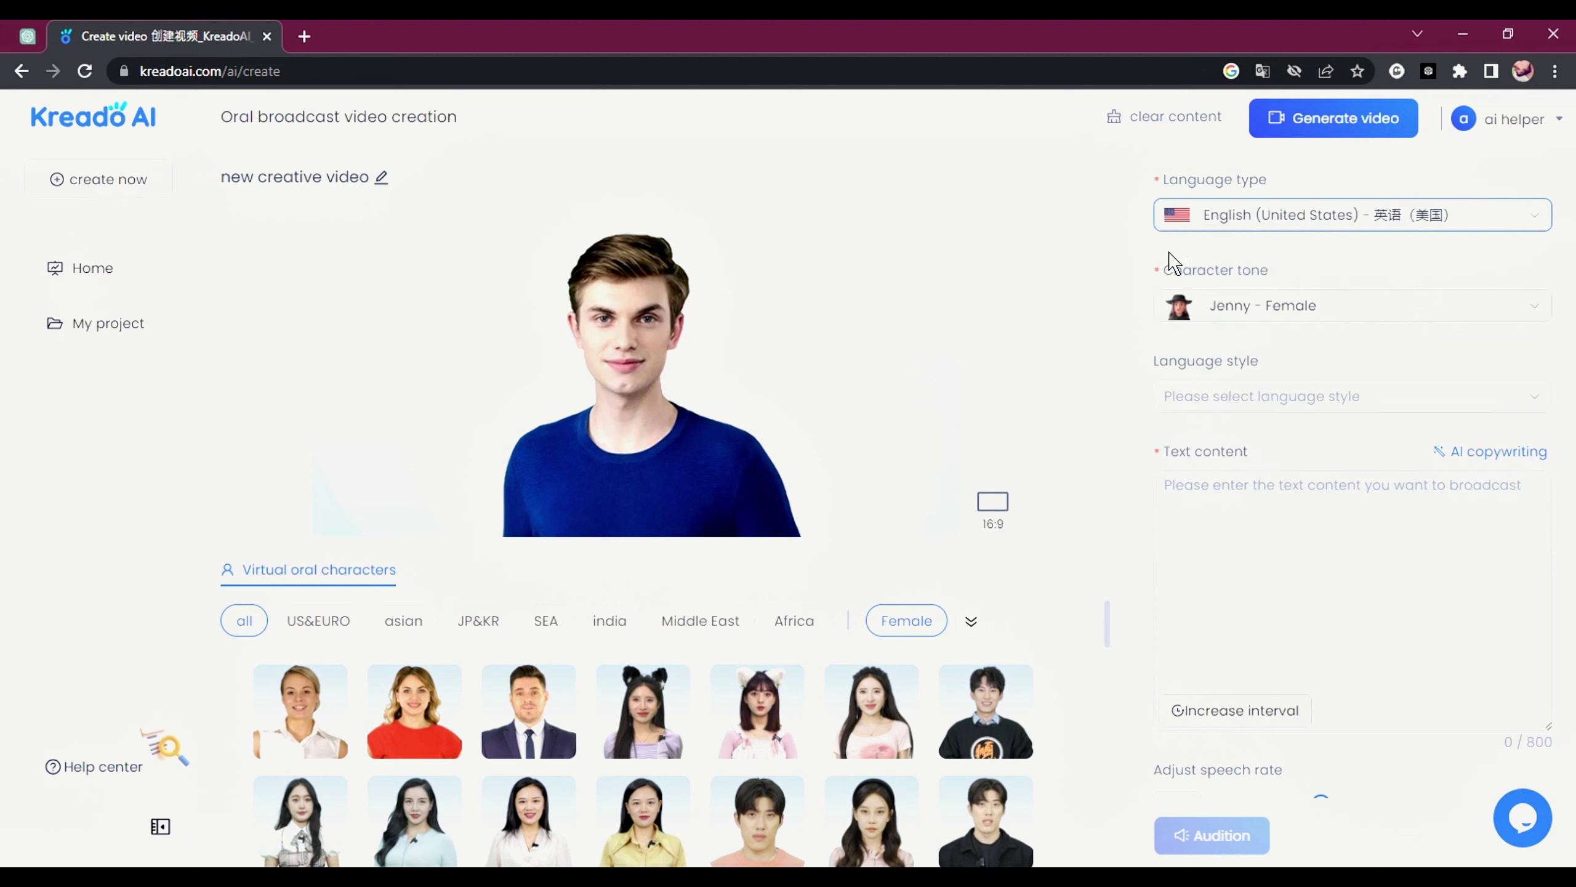
Set the character tone to Guy - Male
click(1341, 308)
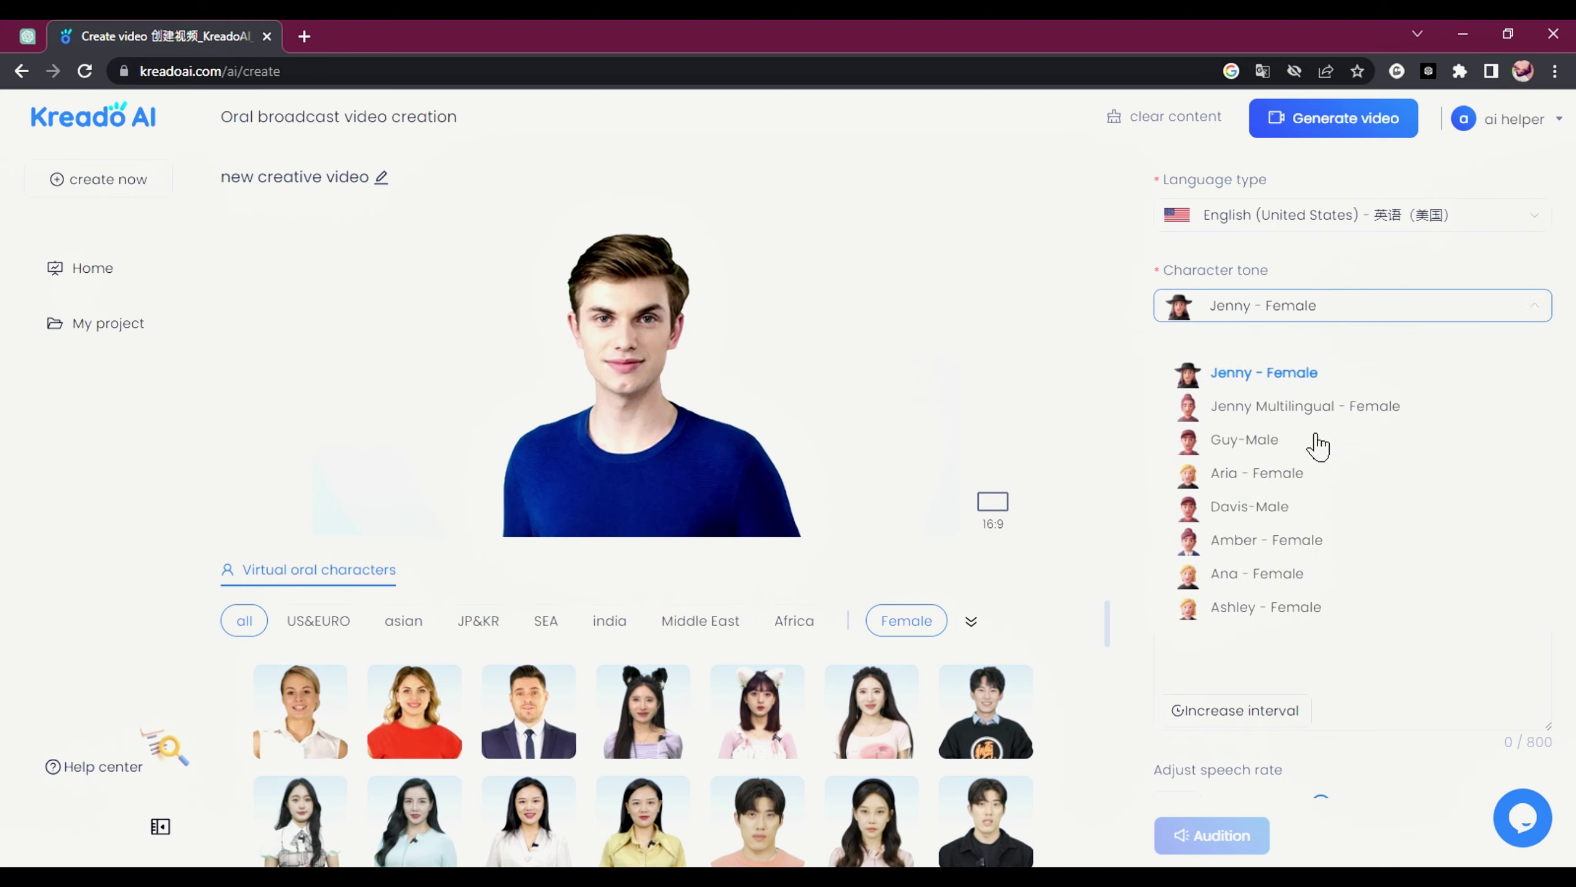
click(1355, 446)
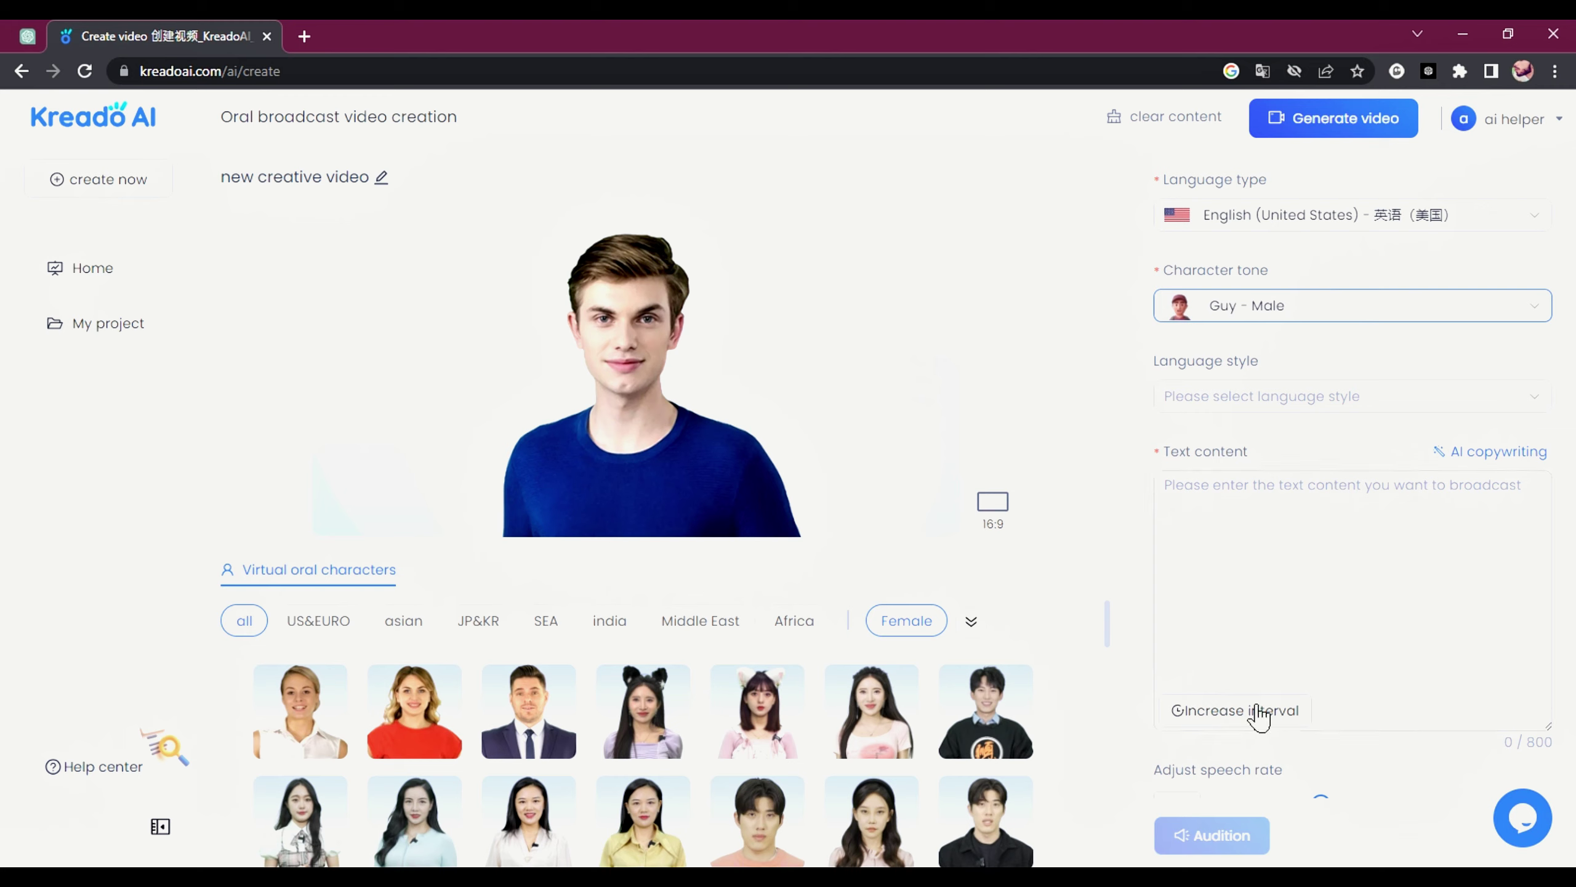
click(1396, 409)
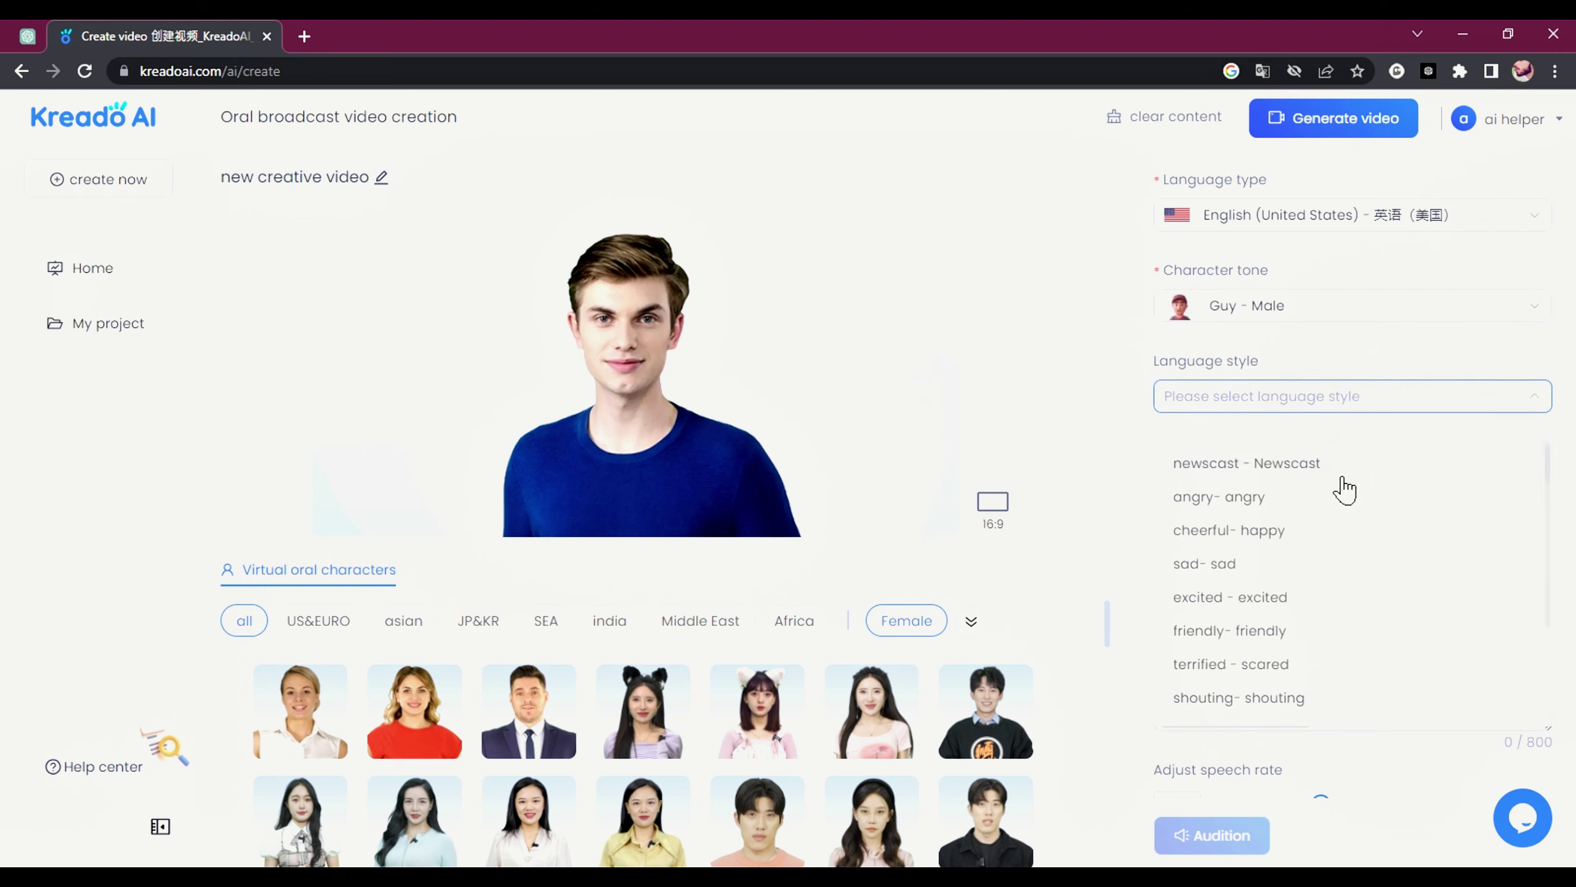
Choose the cheerful speaking style and paste the 'Welcome back, ladies and gentlemen!' script
click(1339, 530)
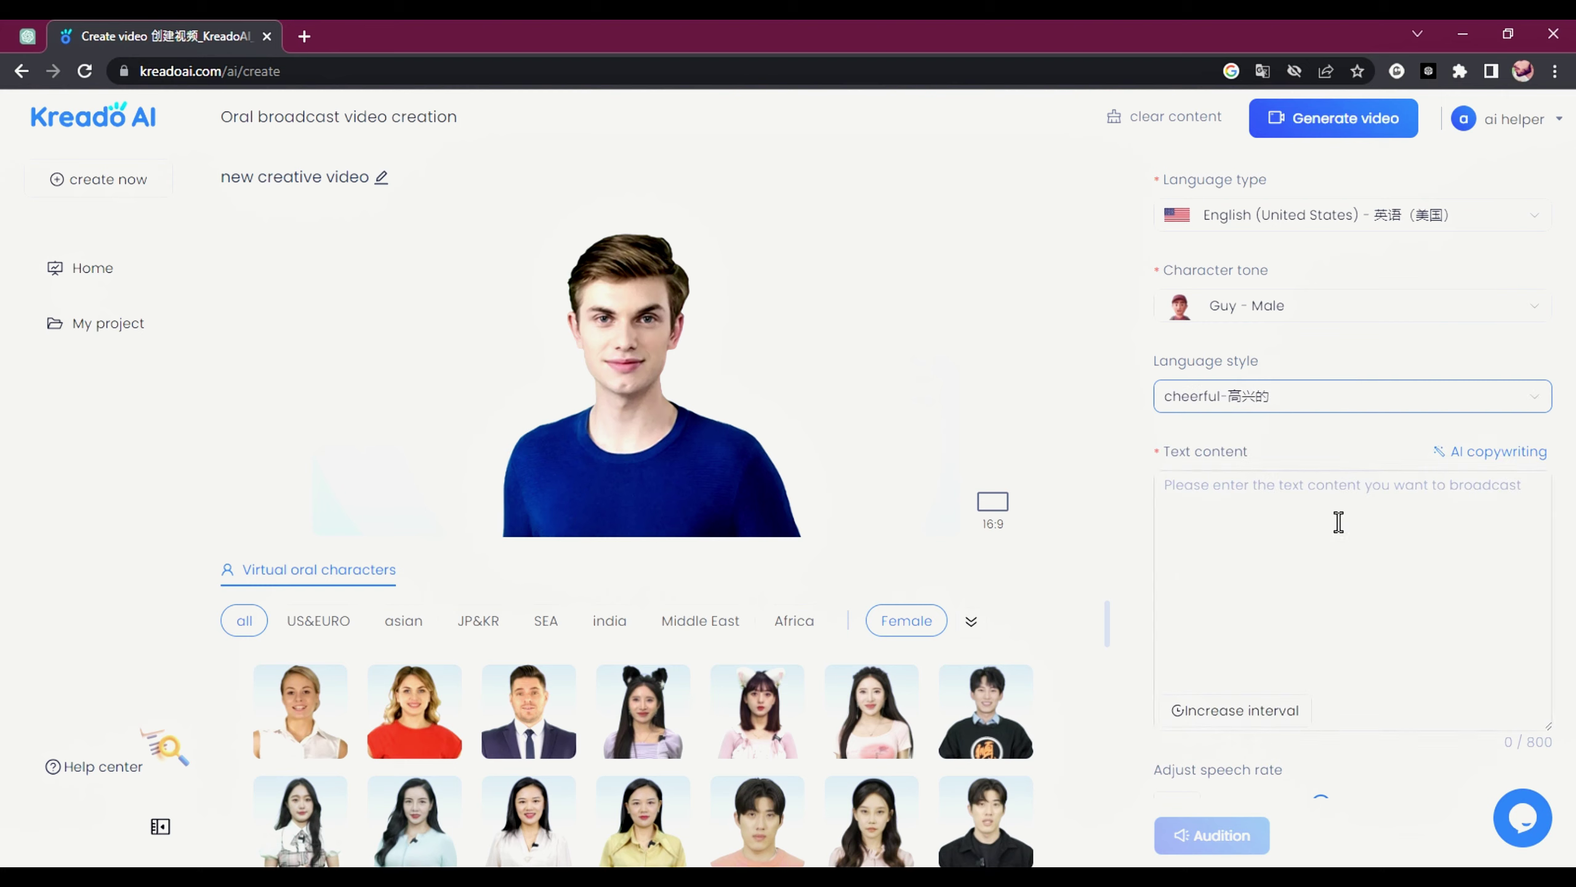
click(1223, 495)
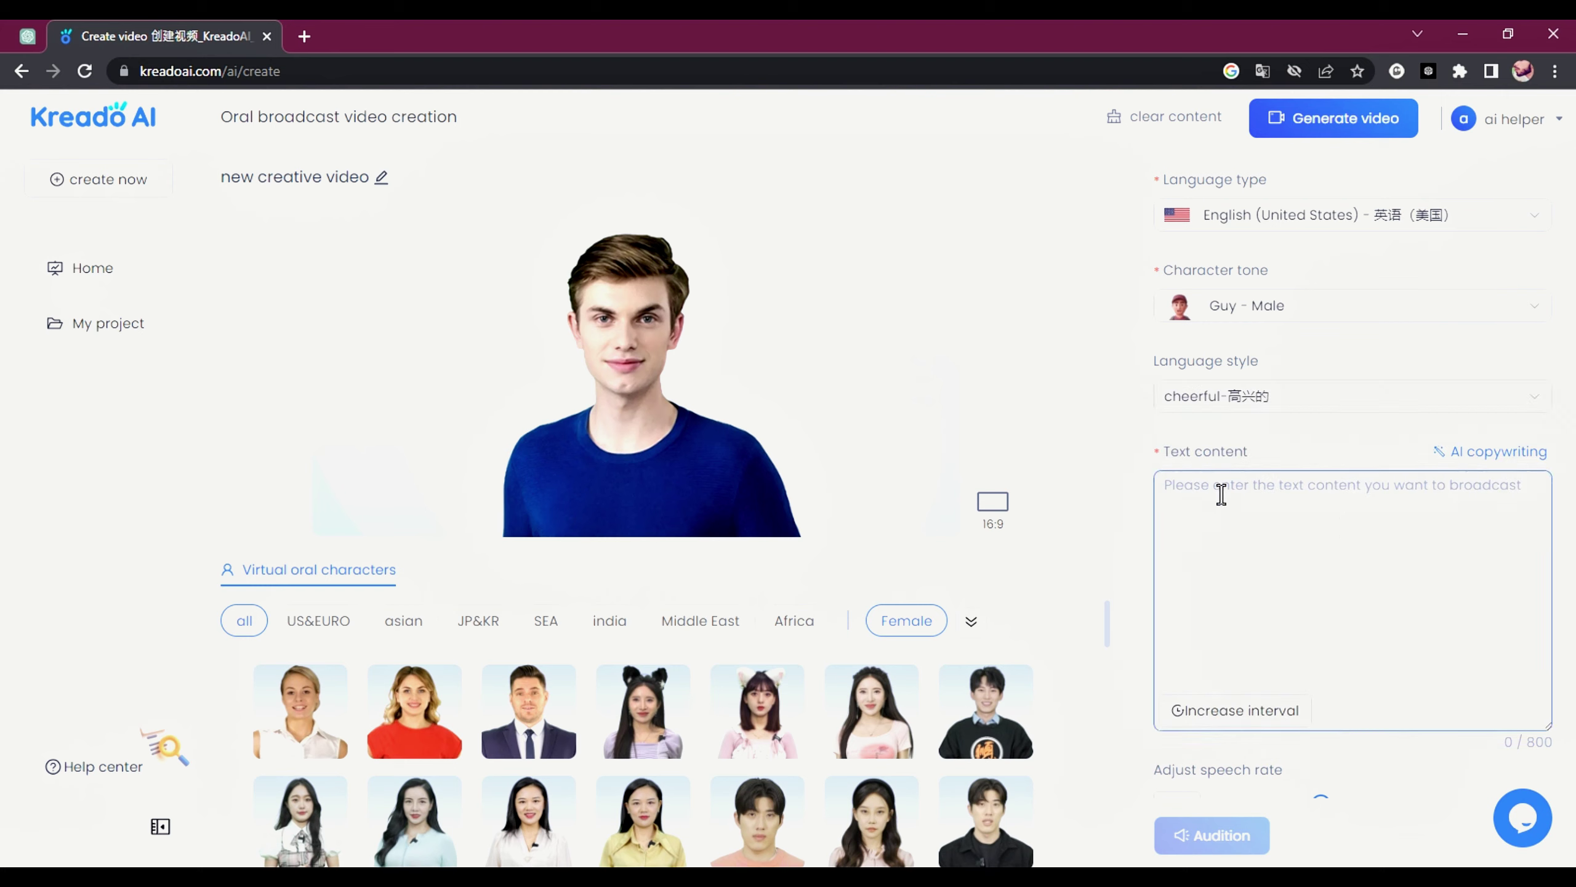
text(Welcome back, ladies and gentlemen! Today, we have something truly groundbreaking to share with you. Imagine a tool that combines the power of artificial intelligence and cutting-edge technology, allowing you to bring your scripts and text to life like never before. Get ready to meet the future of content creation!)
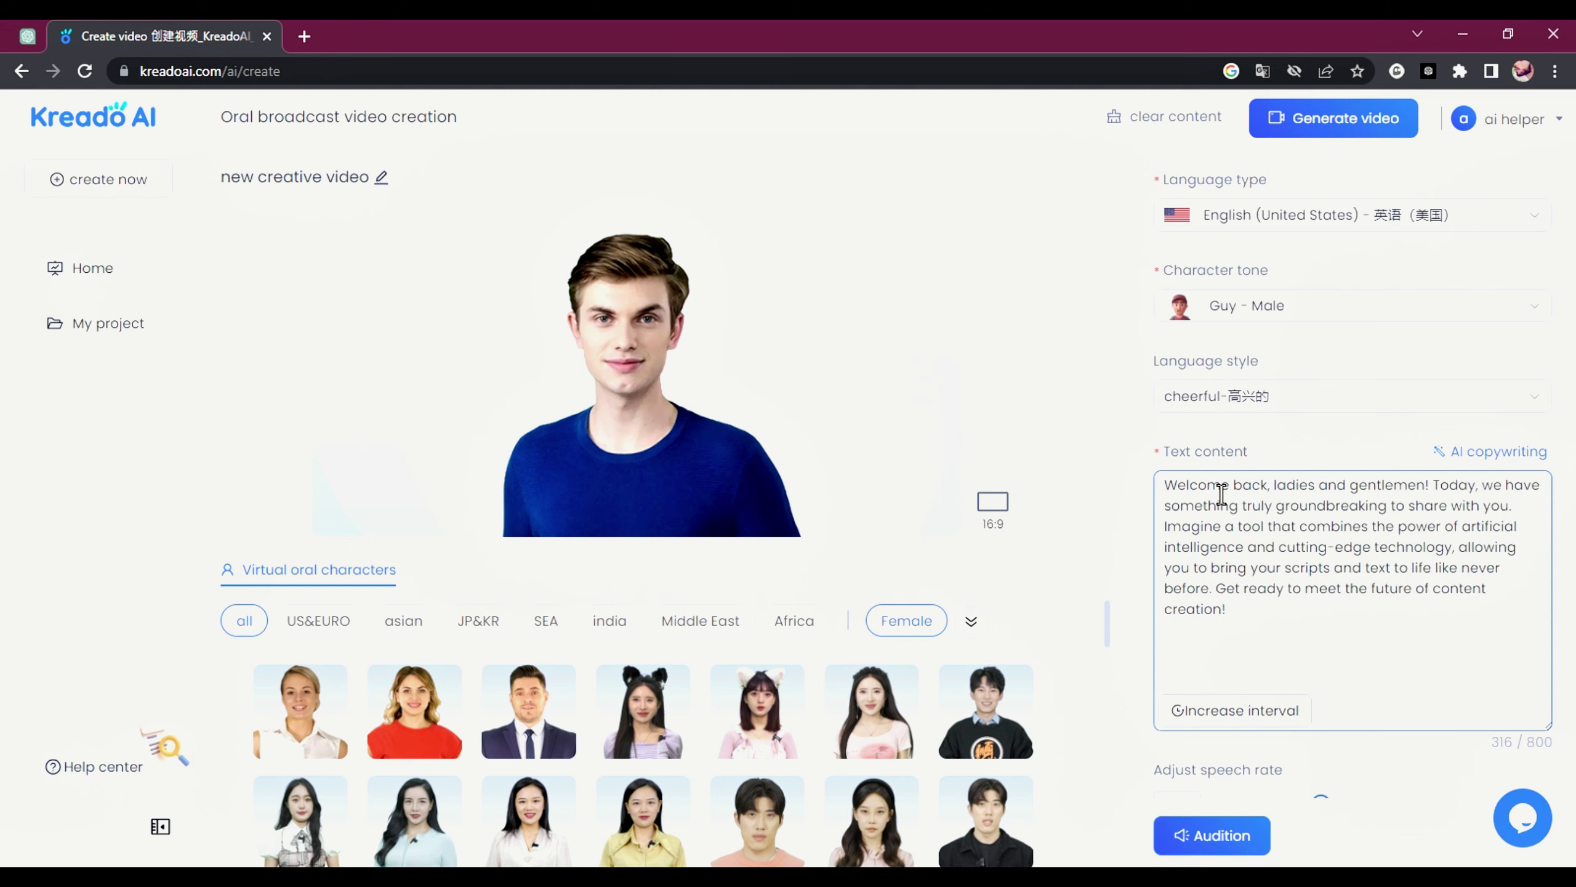
Try the Adjust tone slider, return it to 0, and audition the voice
scroll(1302, 635, down, 3)
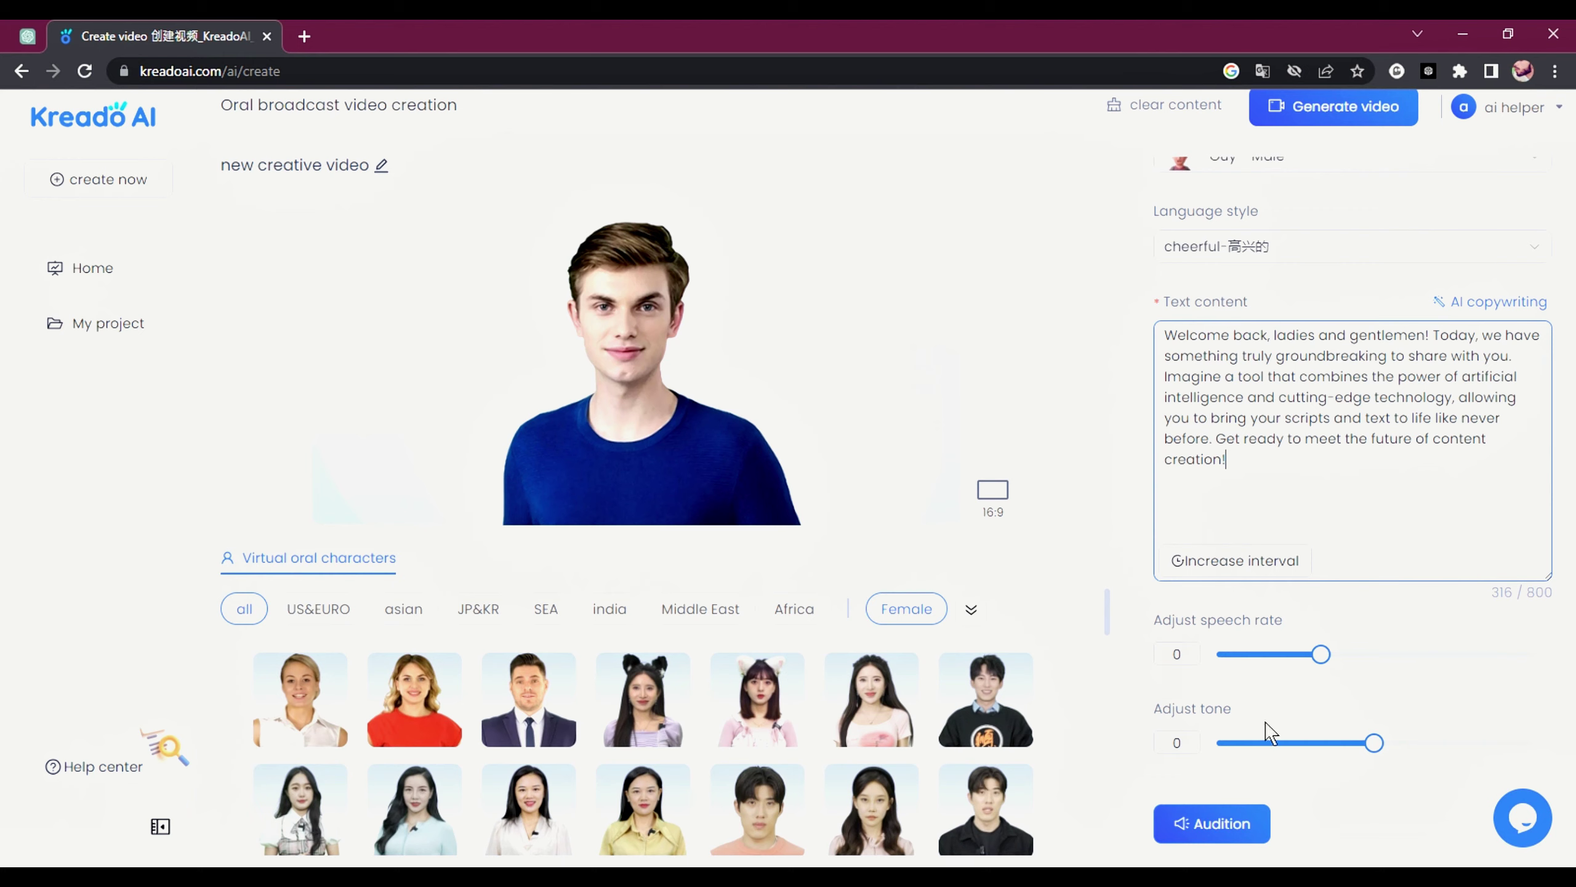
drag(1373, 741, 1365, 734)
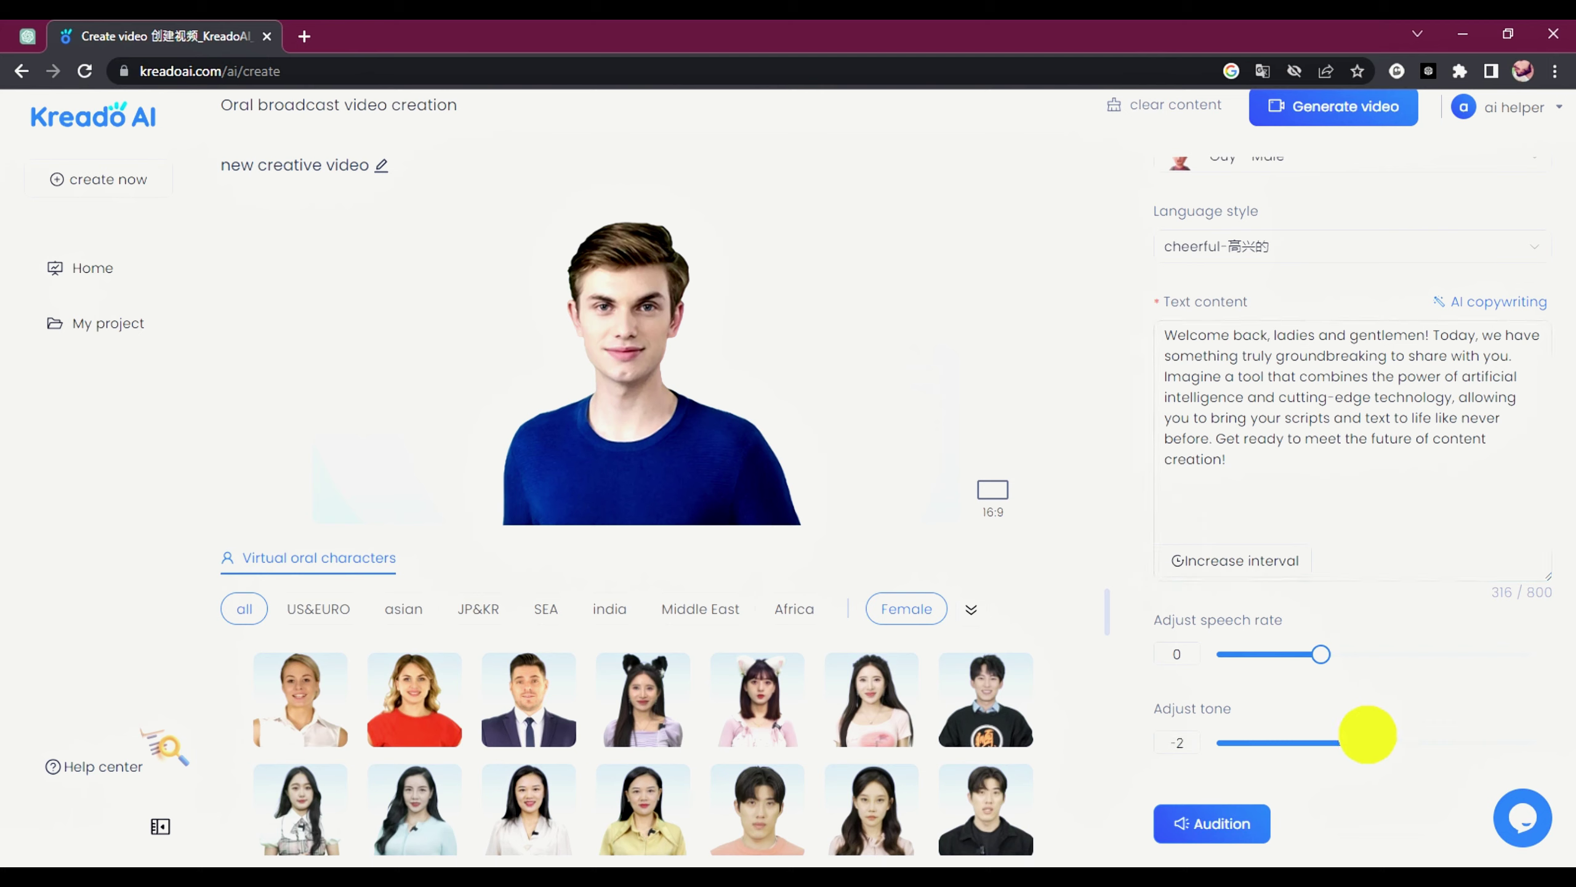
drag(1373, 734, 1374, 743)
click(1207, 826)
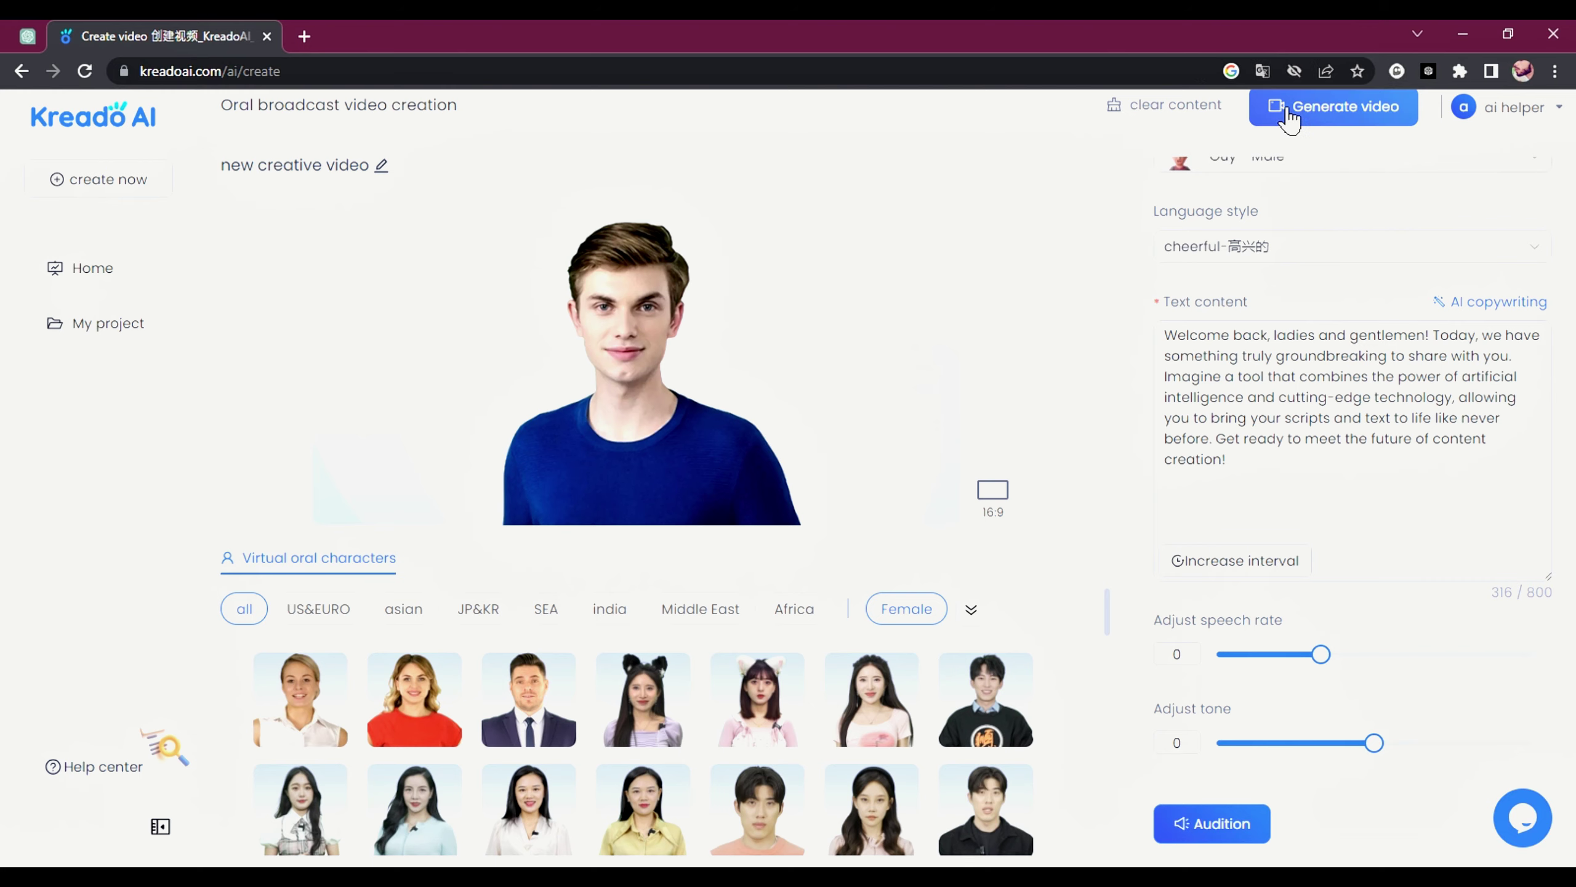
Generate the 20-second avatar video, confirming it as a new creative video
click(1352, 116)
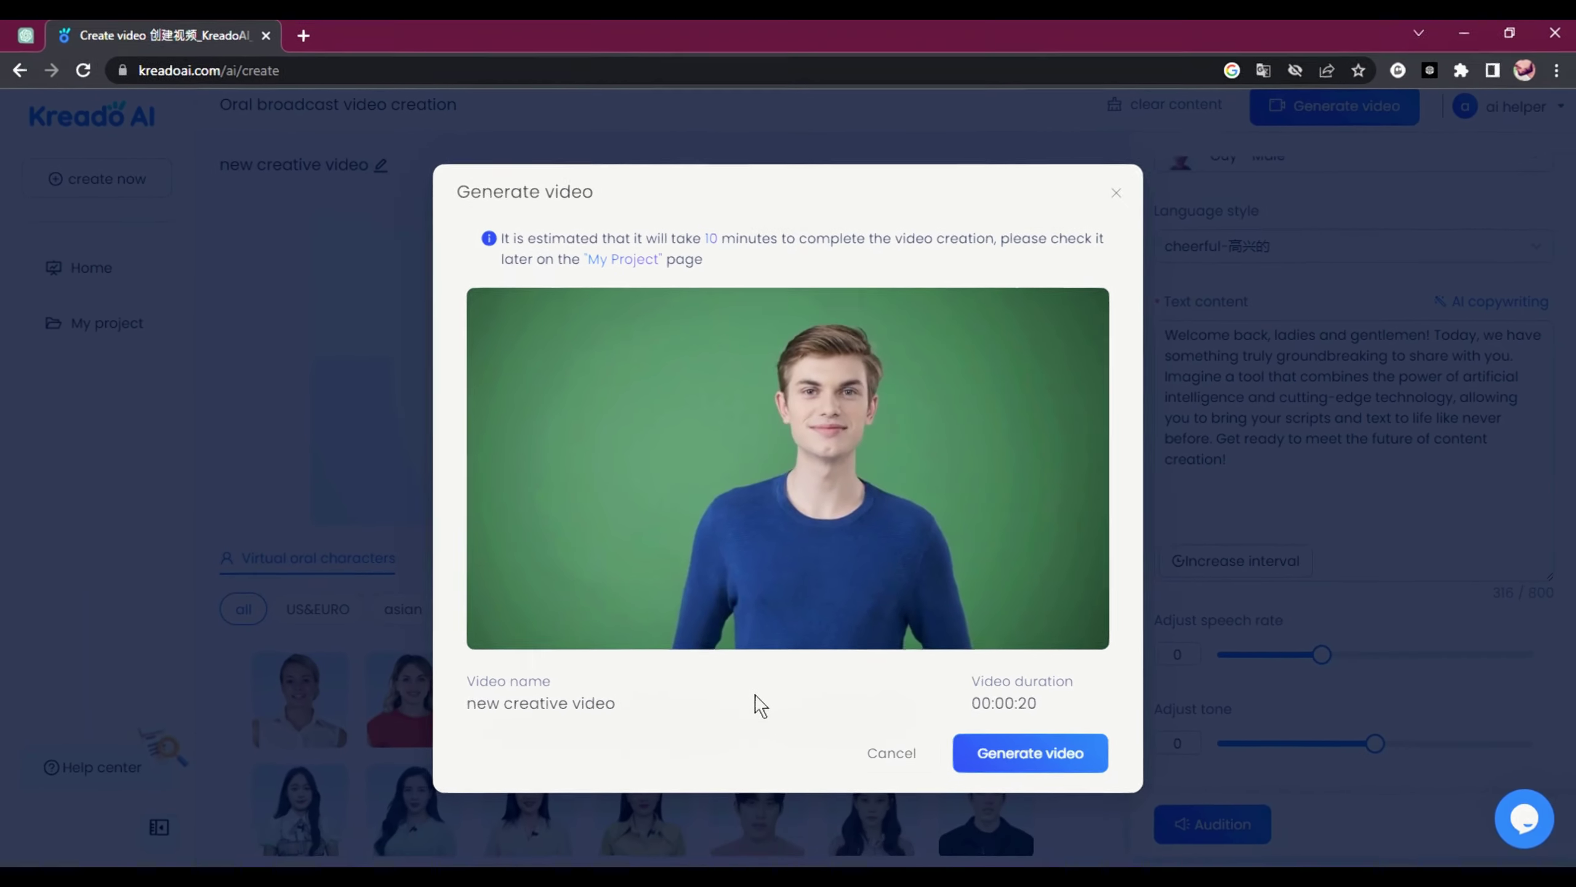
click(1037, 765)
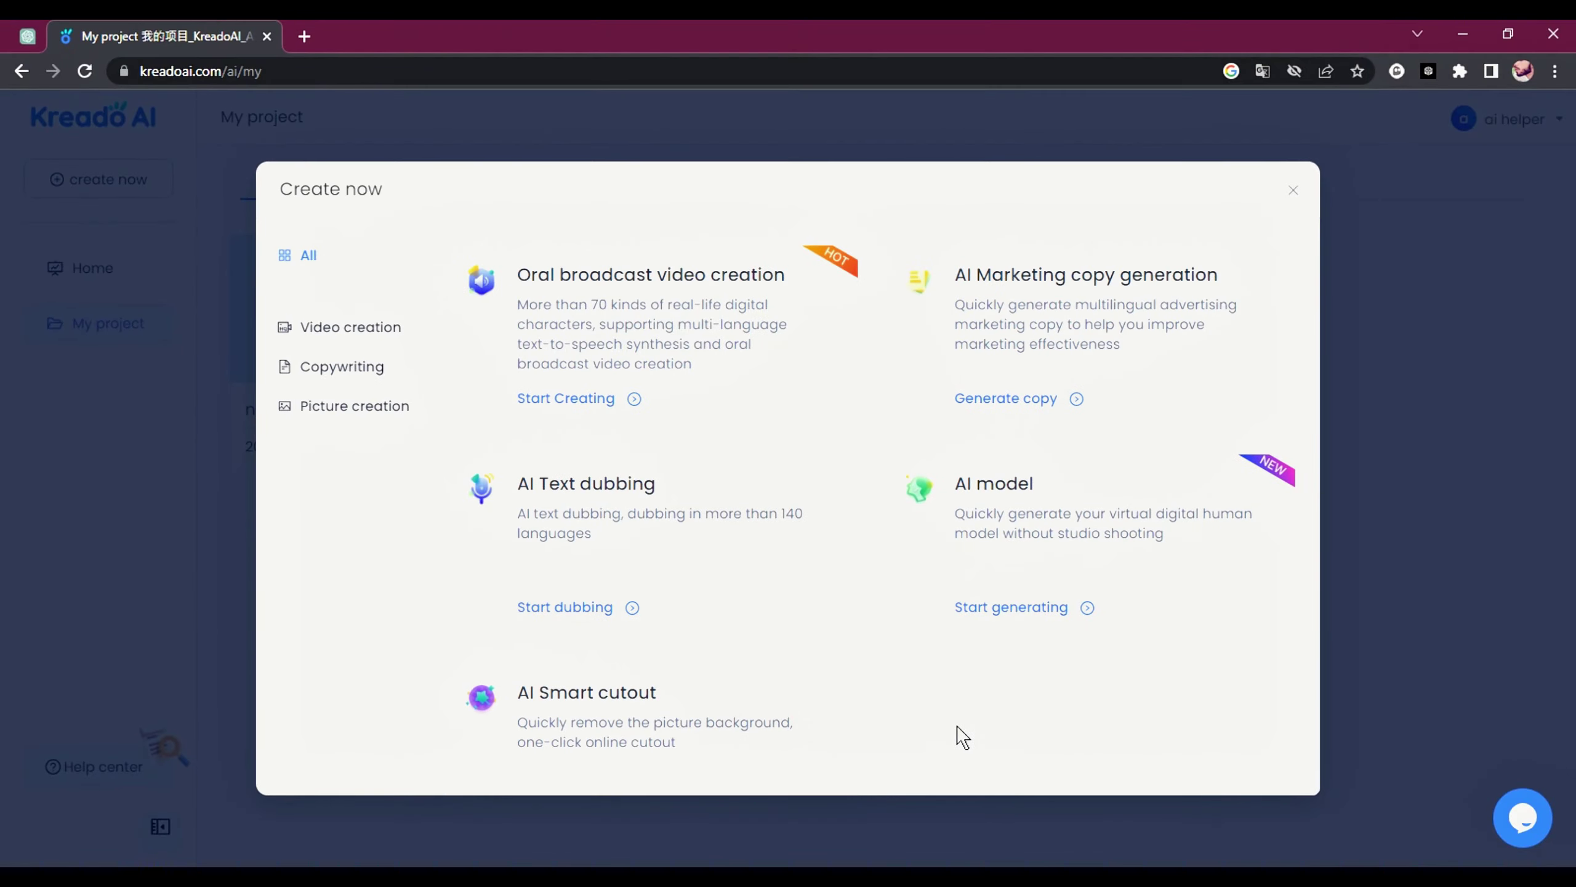
Start an AI Text dubbing project in English (United States)
scroll(962, 738, down, 1)
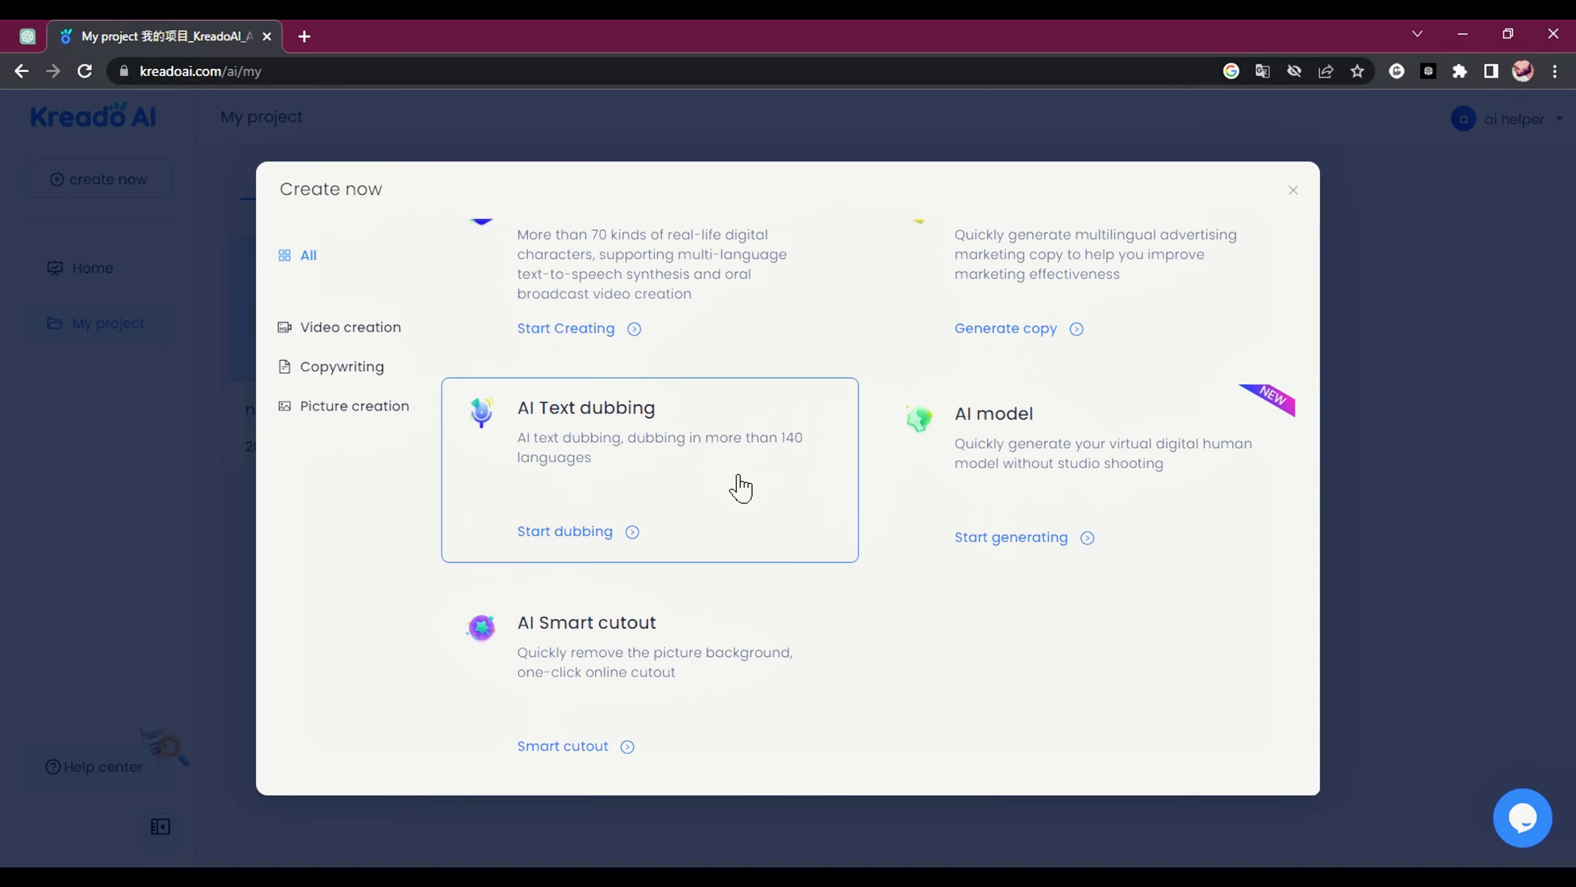
click(681, 495)
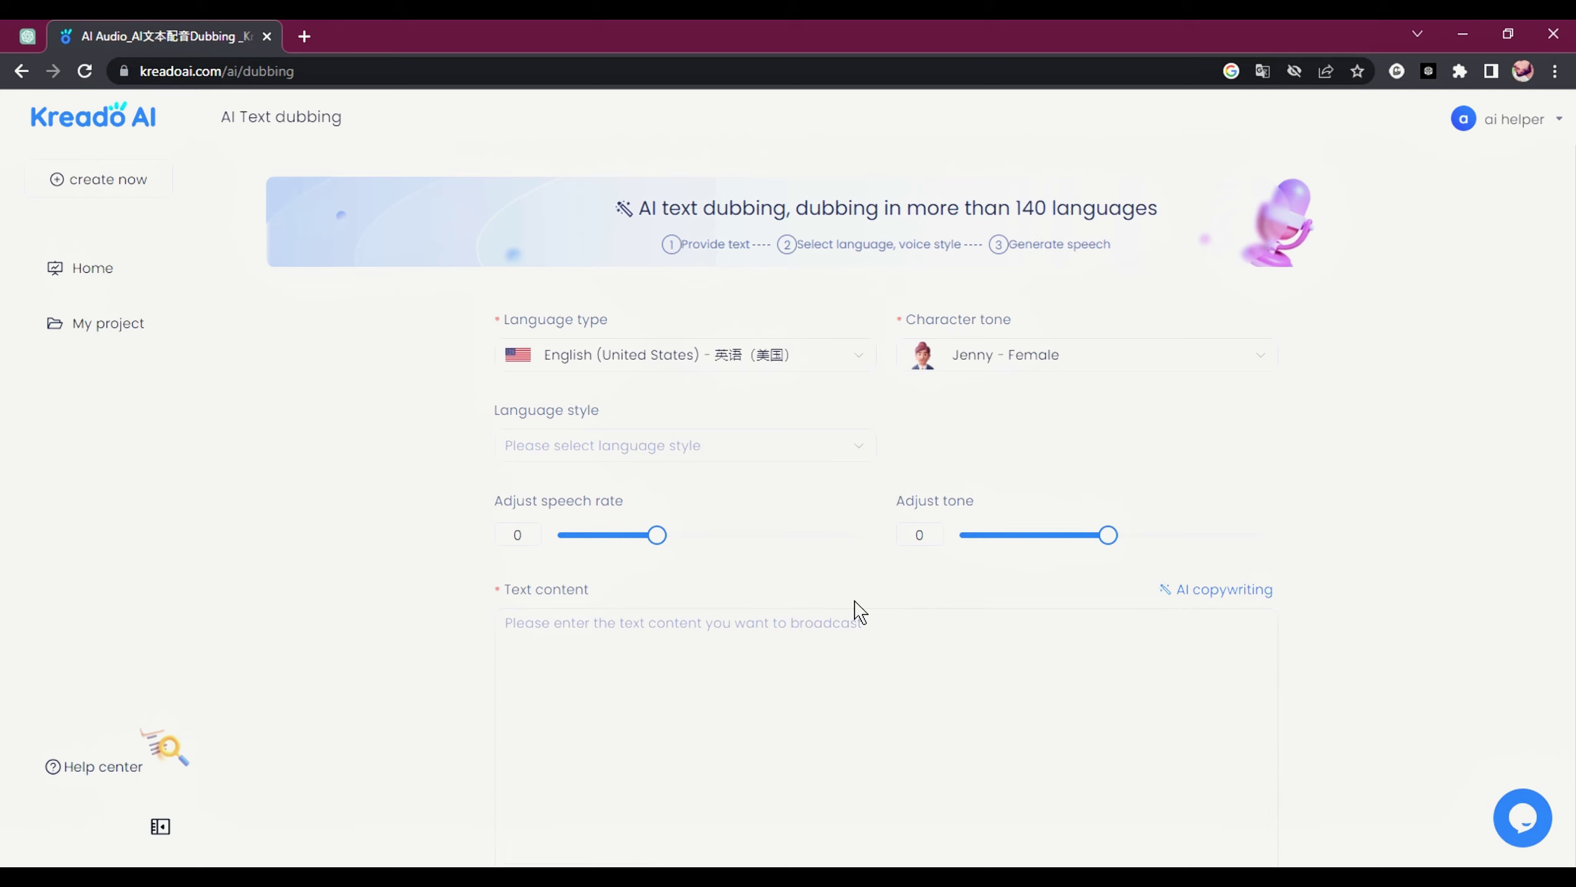
click(601, 361)
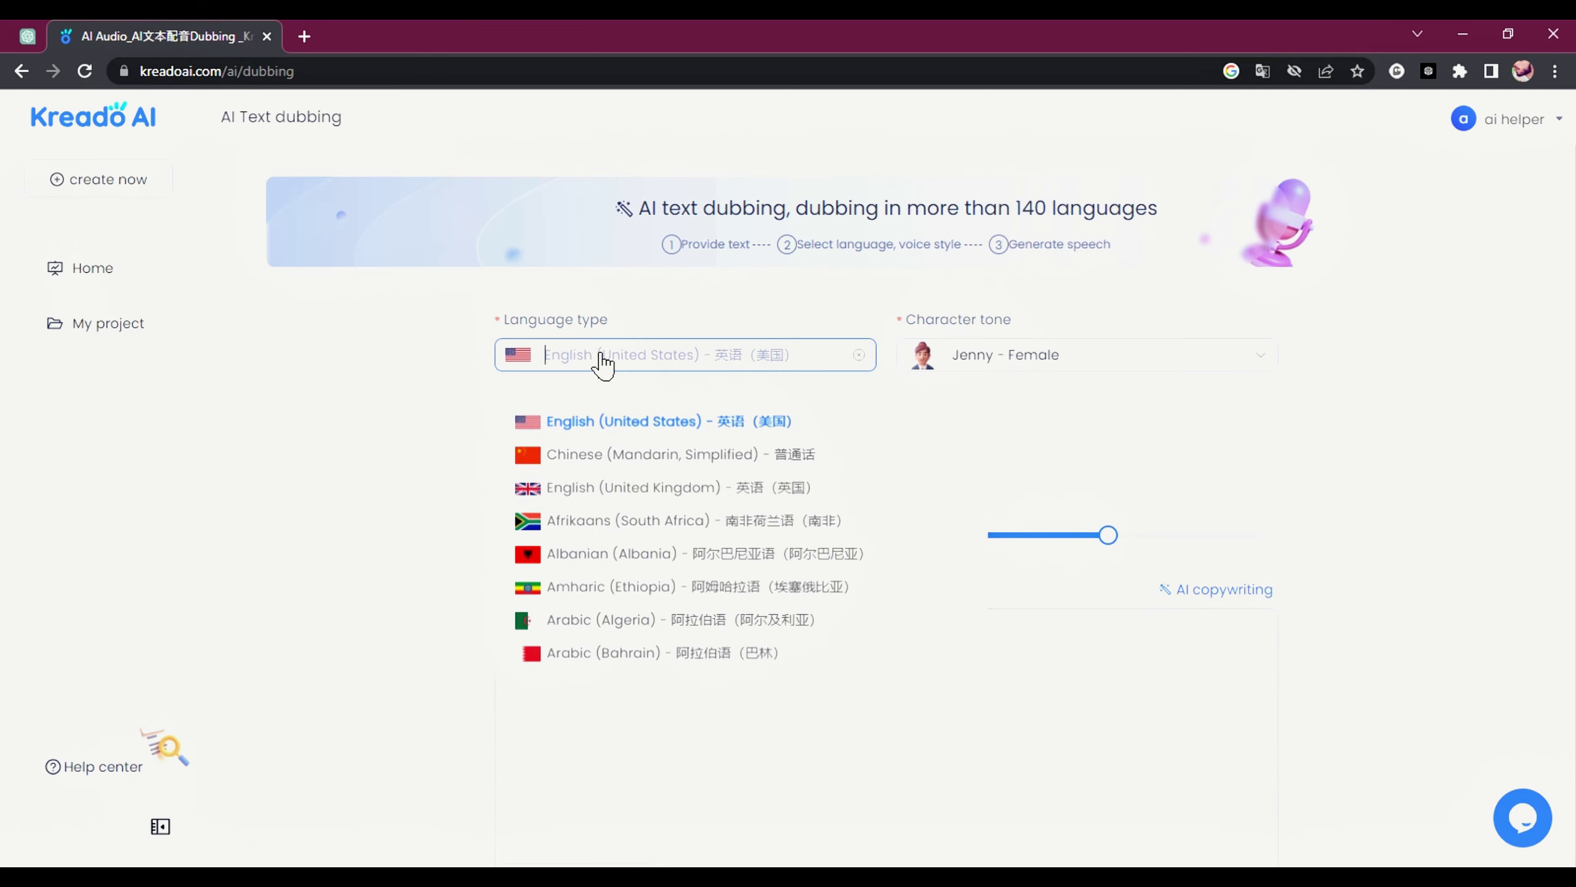
click(605, 423)
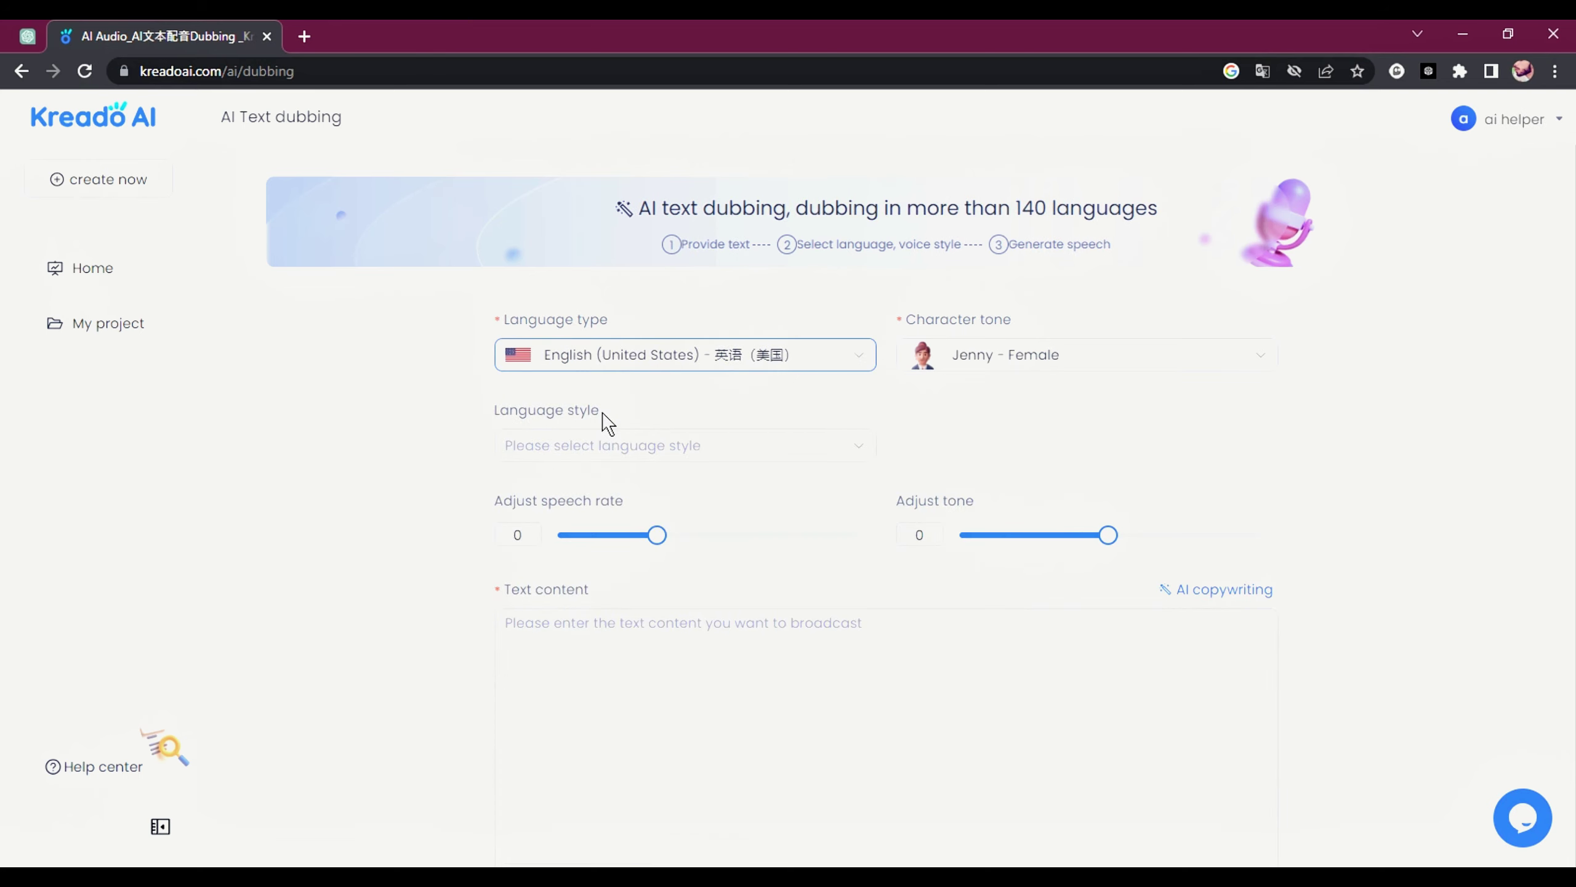
Pick the Davis - Male voice with the friendly speaking style
click(1068, 362)
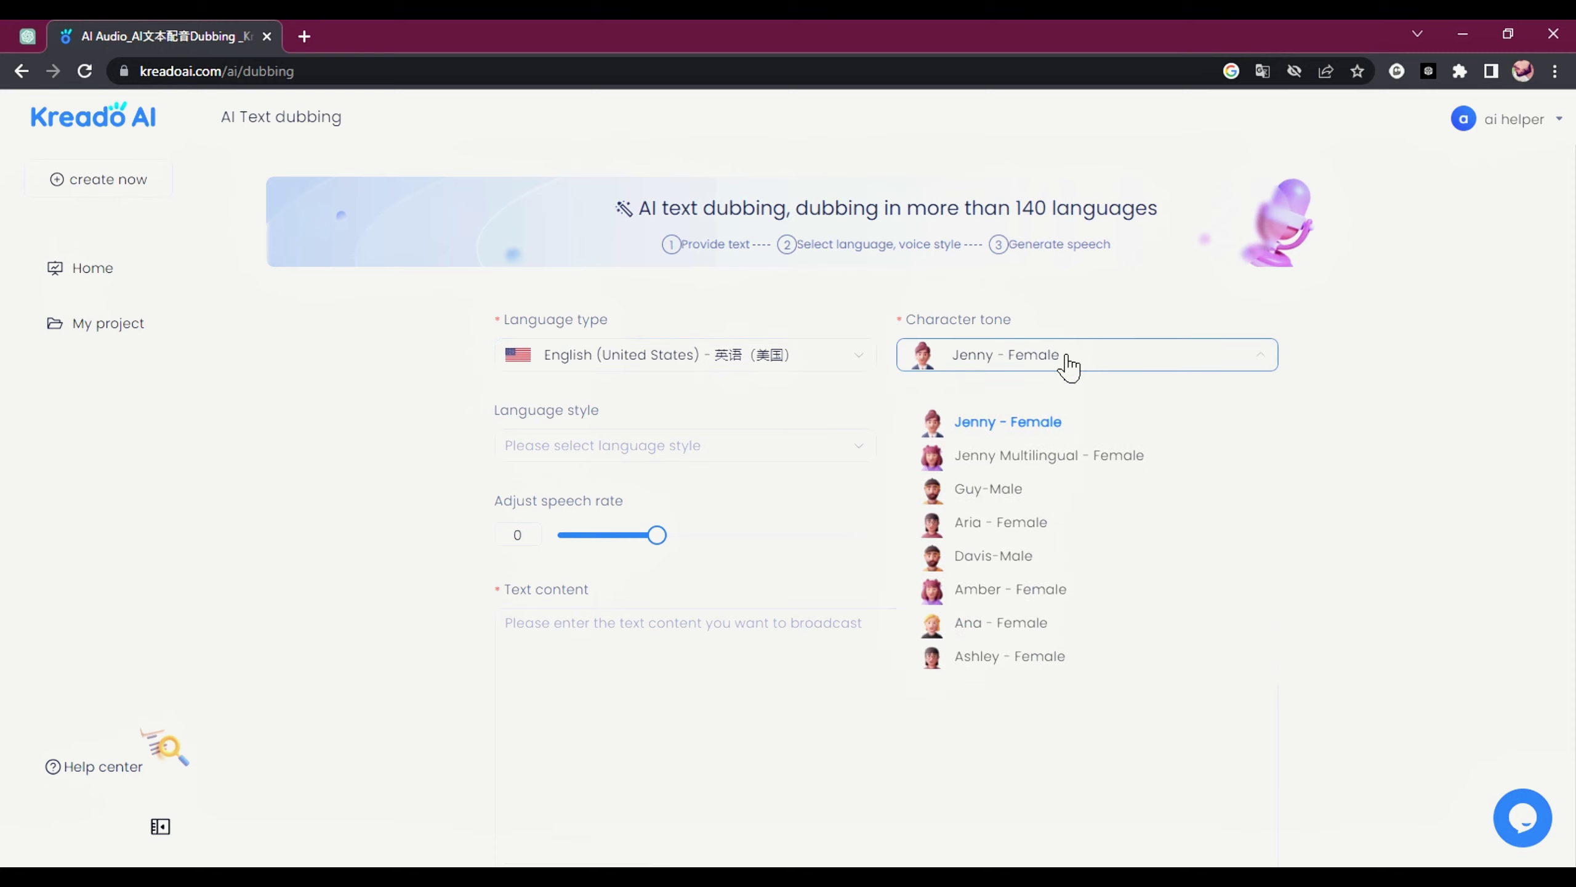
click(1065, 558)
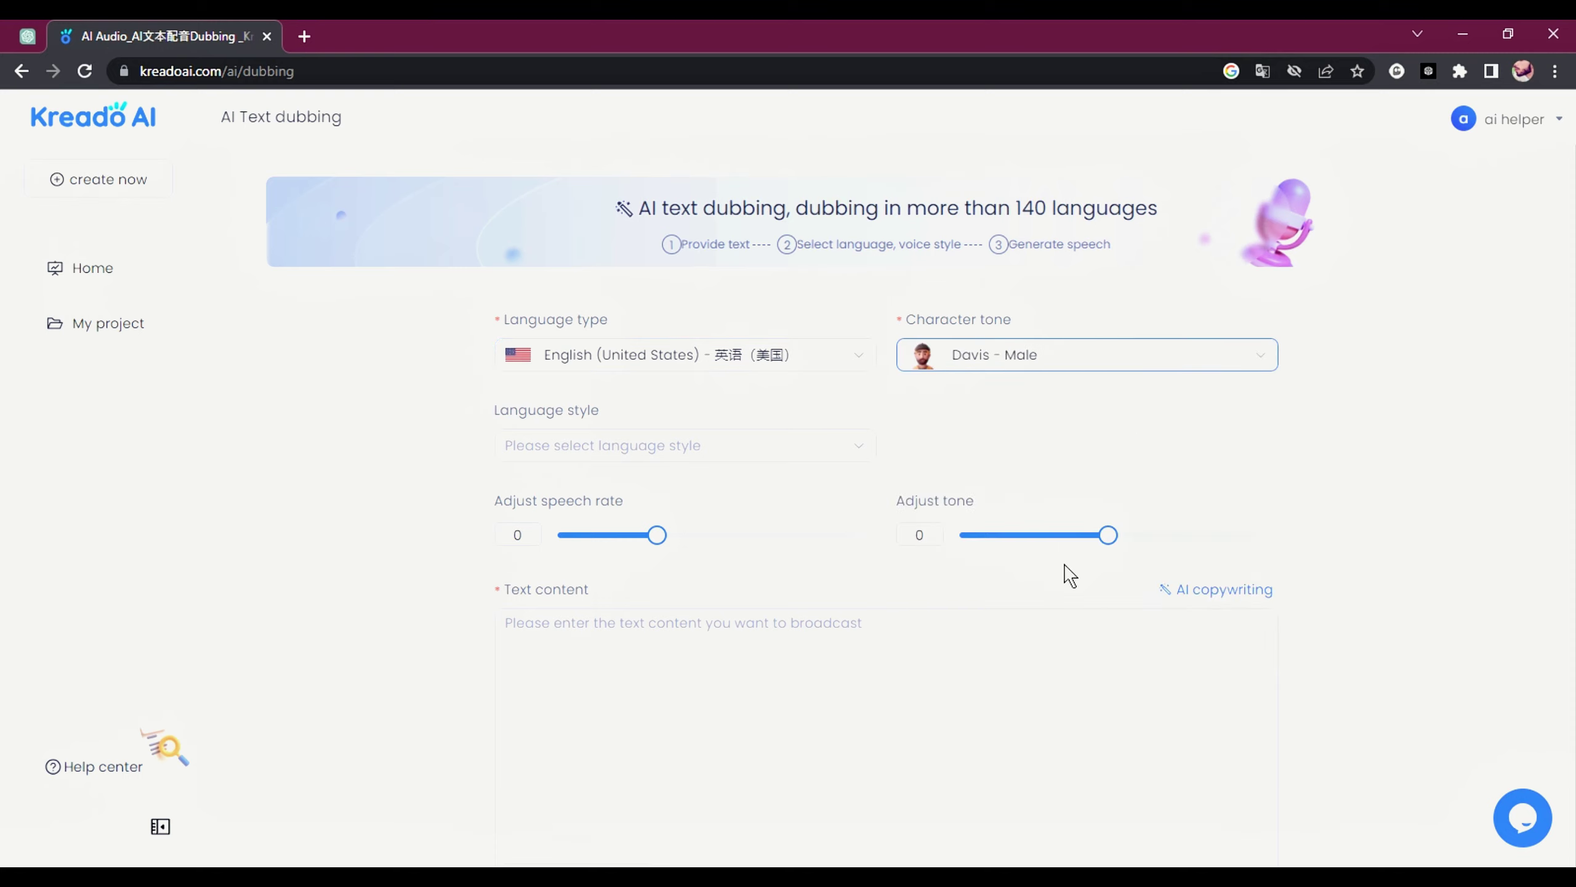
click(716, 442)
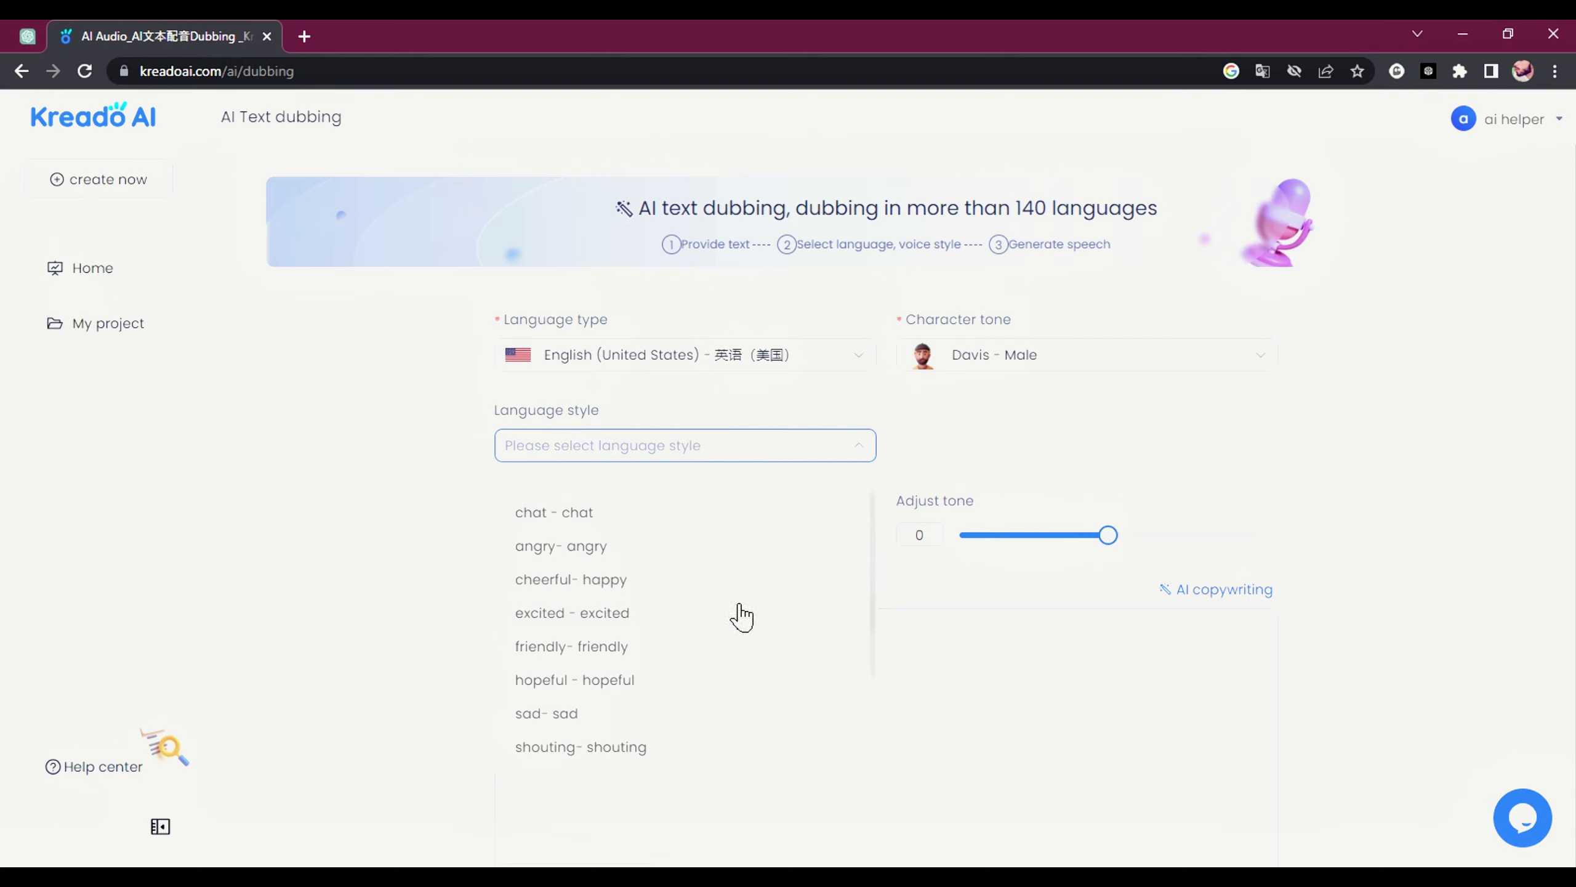
click(743, 646)
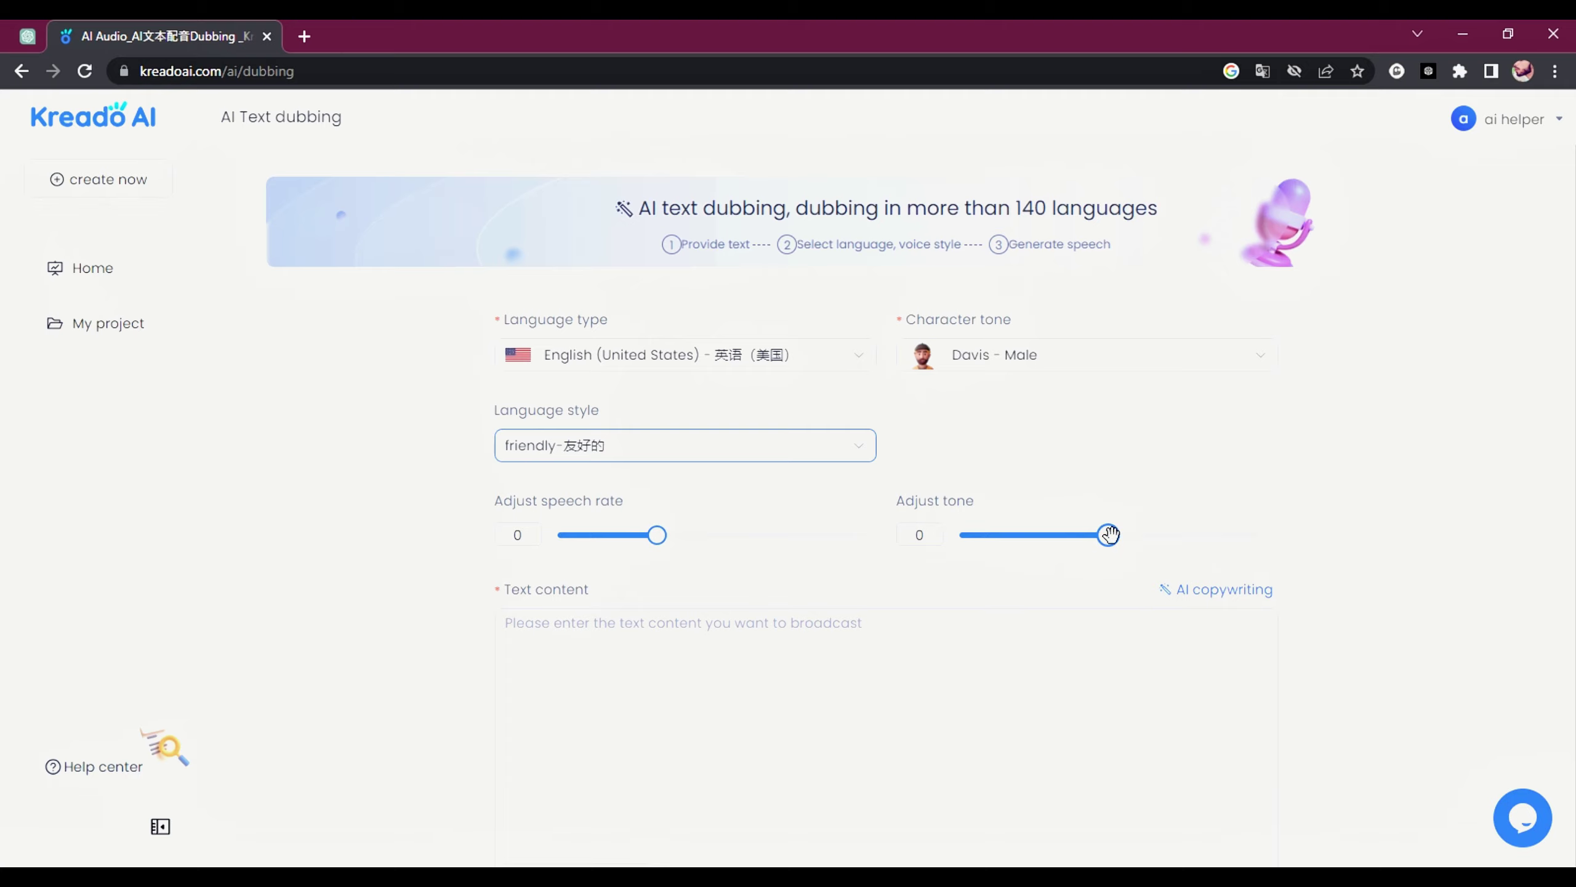
Paste the welcome-back script into the dubbing text content box
scroll(850, 658, down, 3)
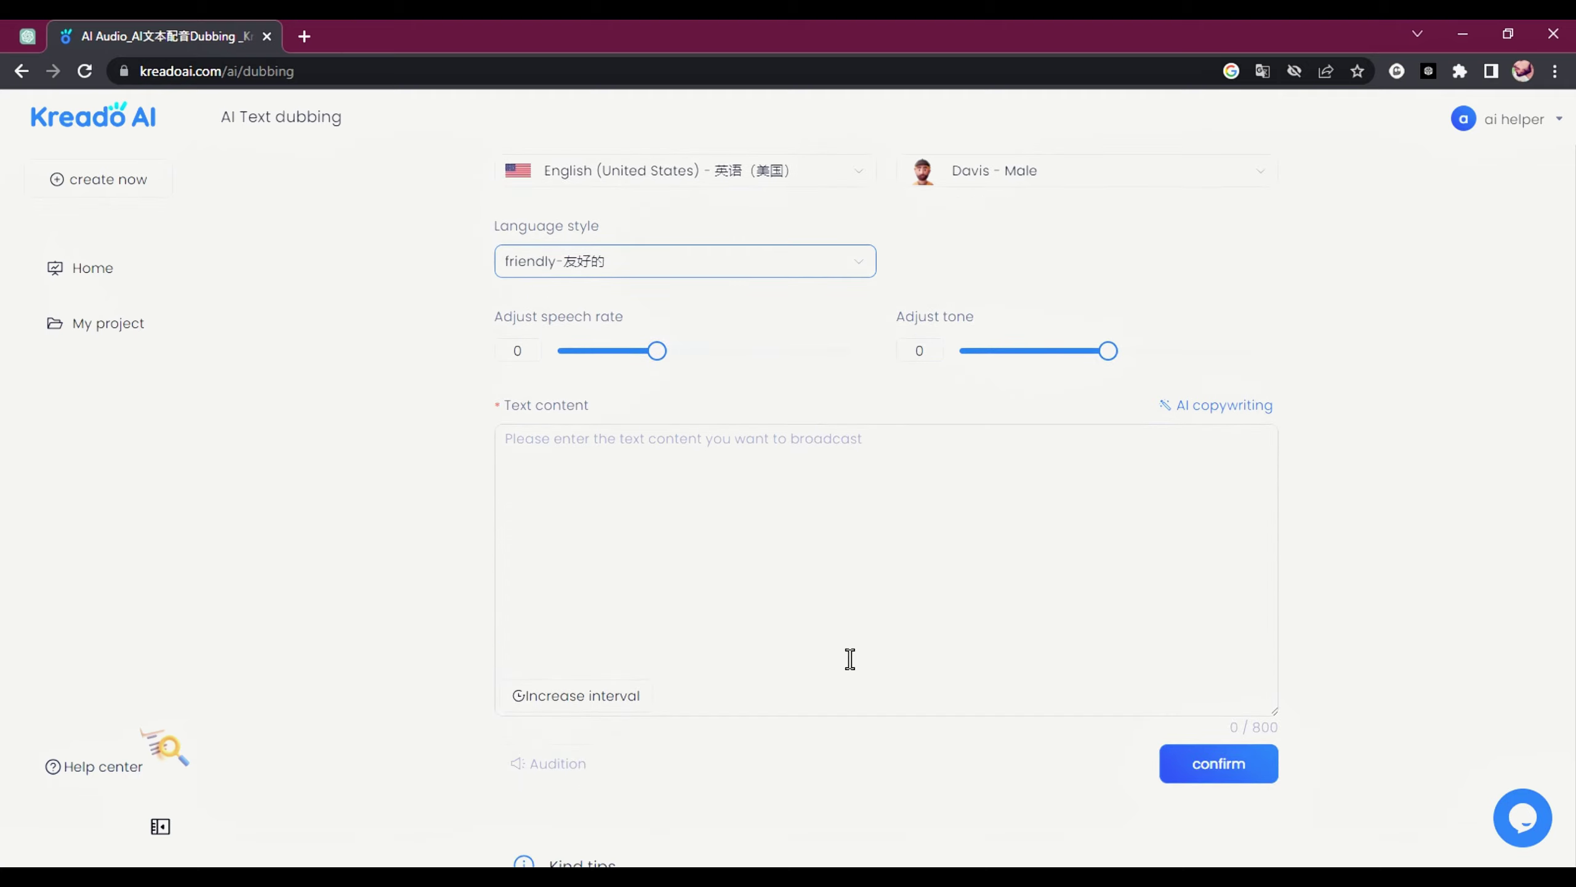
click(530, 445)
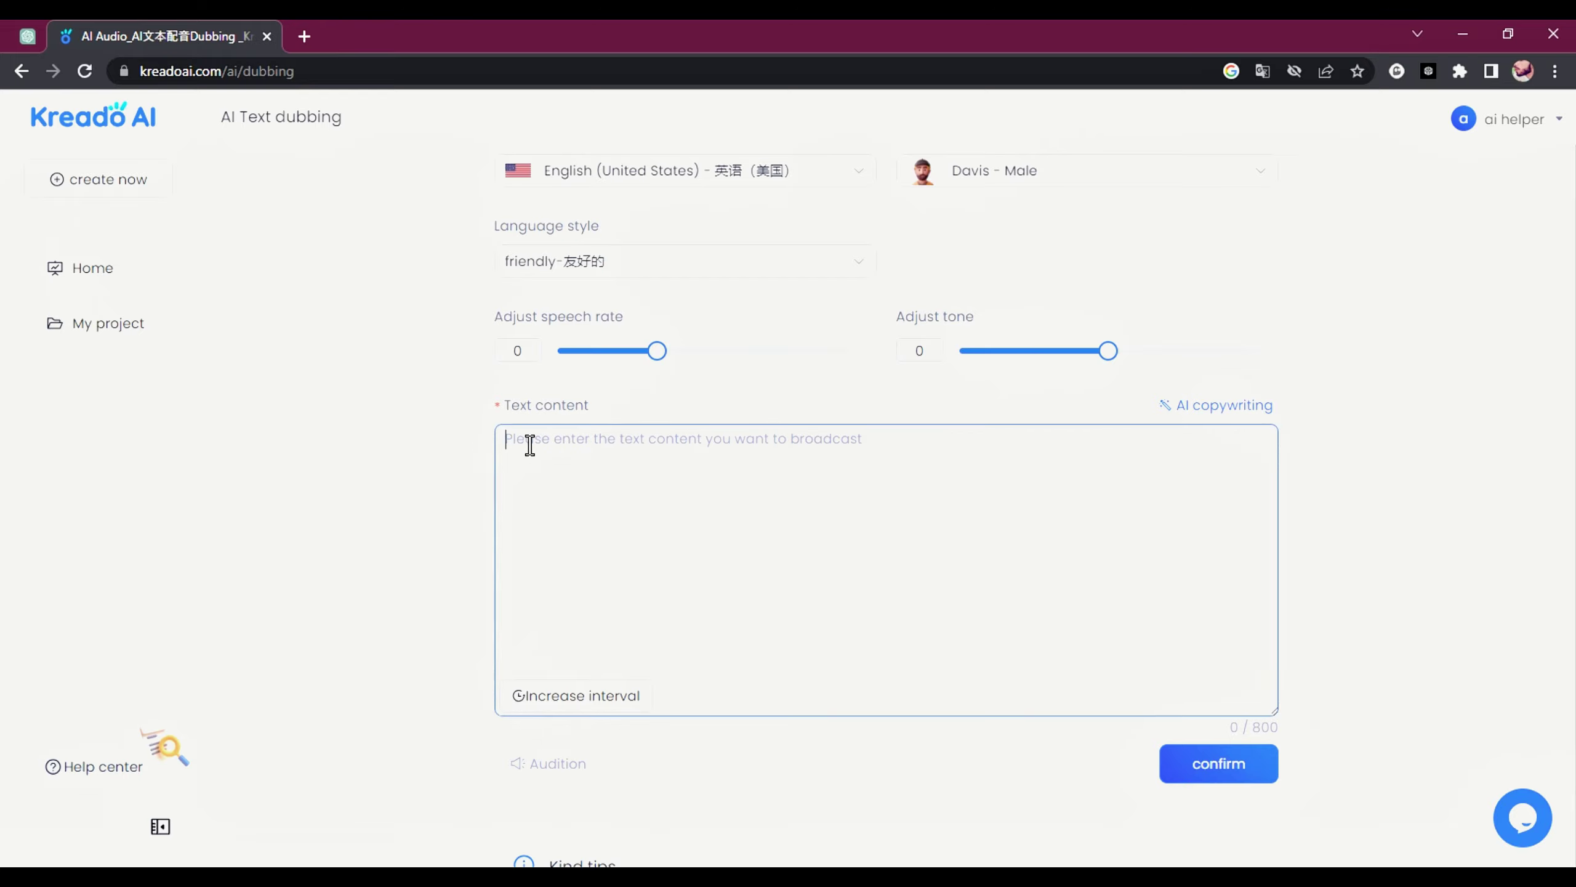
text(Welcome back, ladies and gentlemen! Today, we have something truly groundbreaking to share with you. Imagine a tool that combines the power of artificial intelligence and cutting-edge technology, allowing you to bring your scripts and text to life like never before. Get ready to meet the future of content creation!)
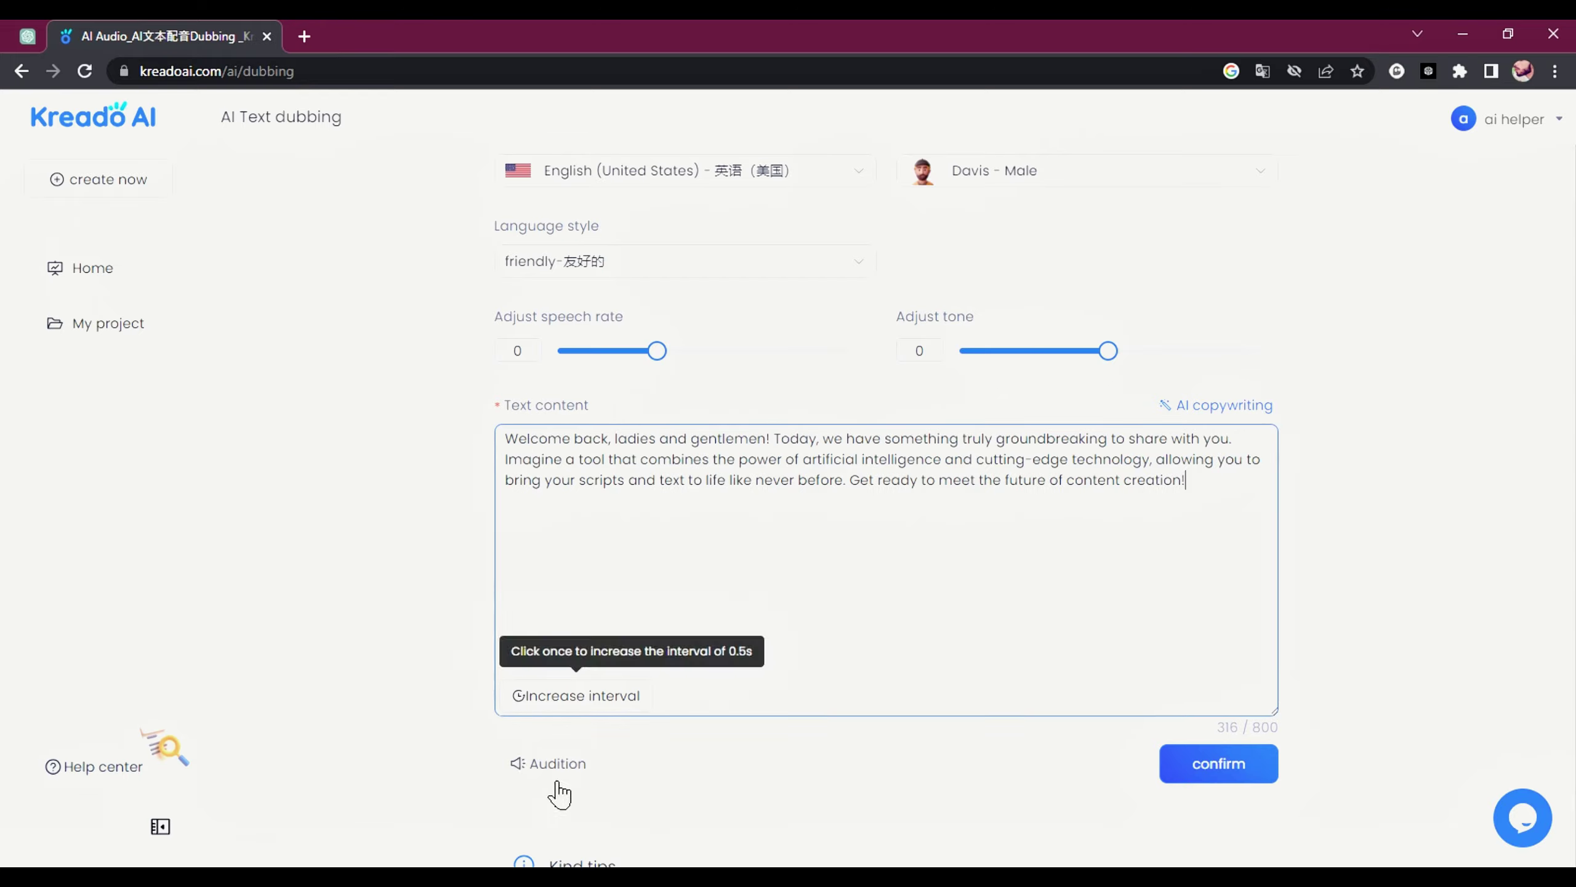
Preview the friendly Davis voice, then generate the 18-second dubbed audio
click(539, 770)
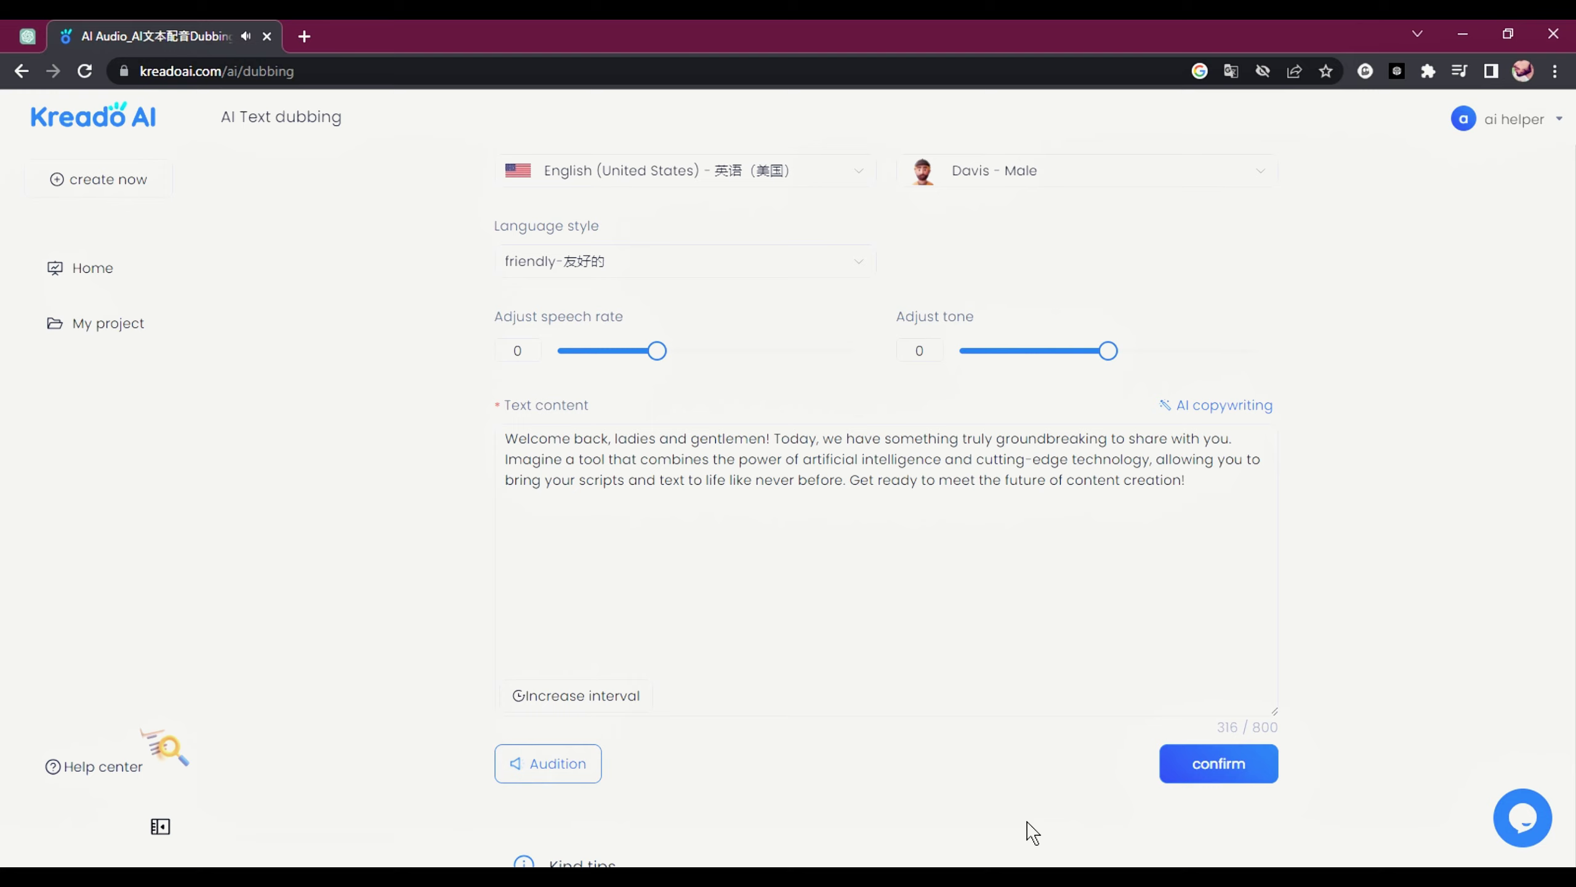
click(526, 775)
scroll(1074, 719, up, 3)
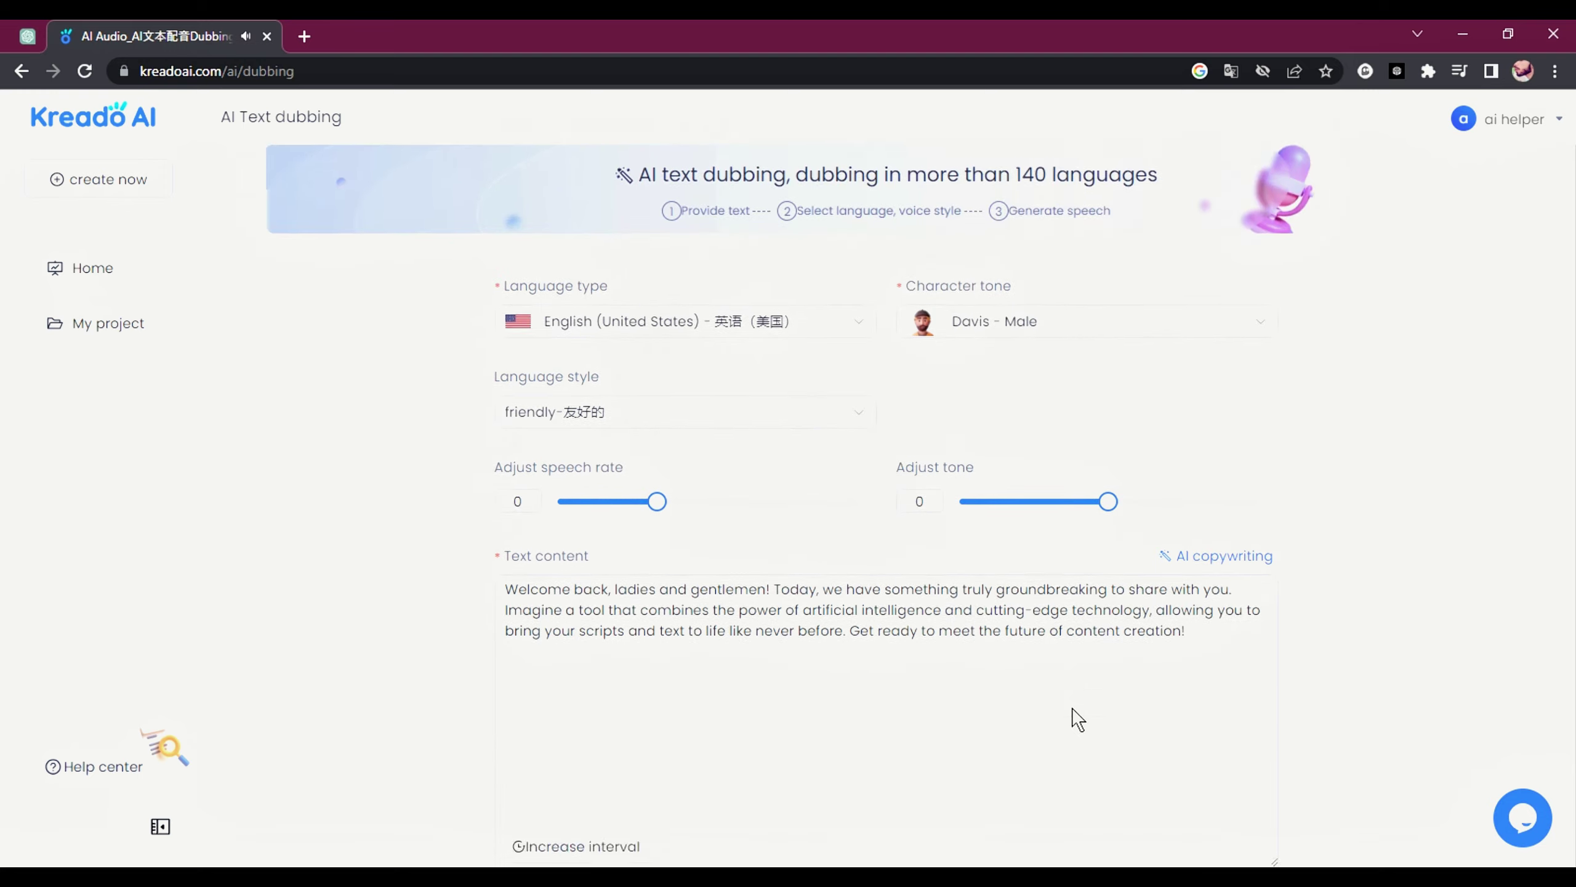
scroll(1074, 719, down, 5)
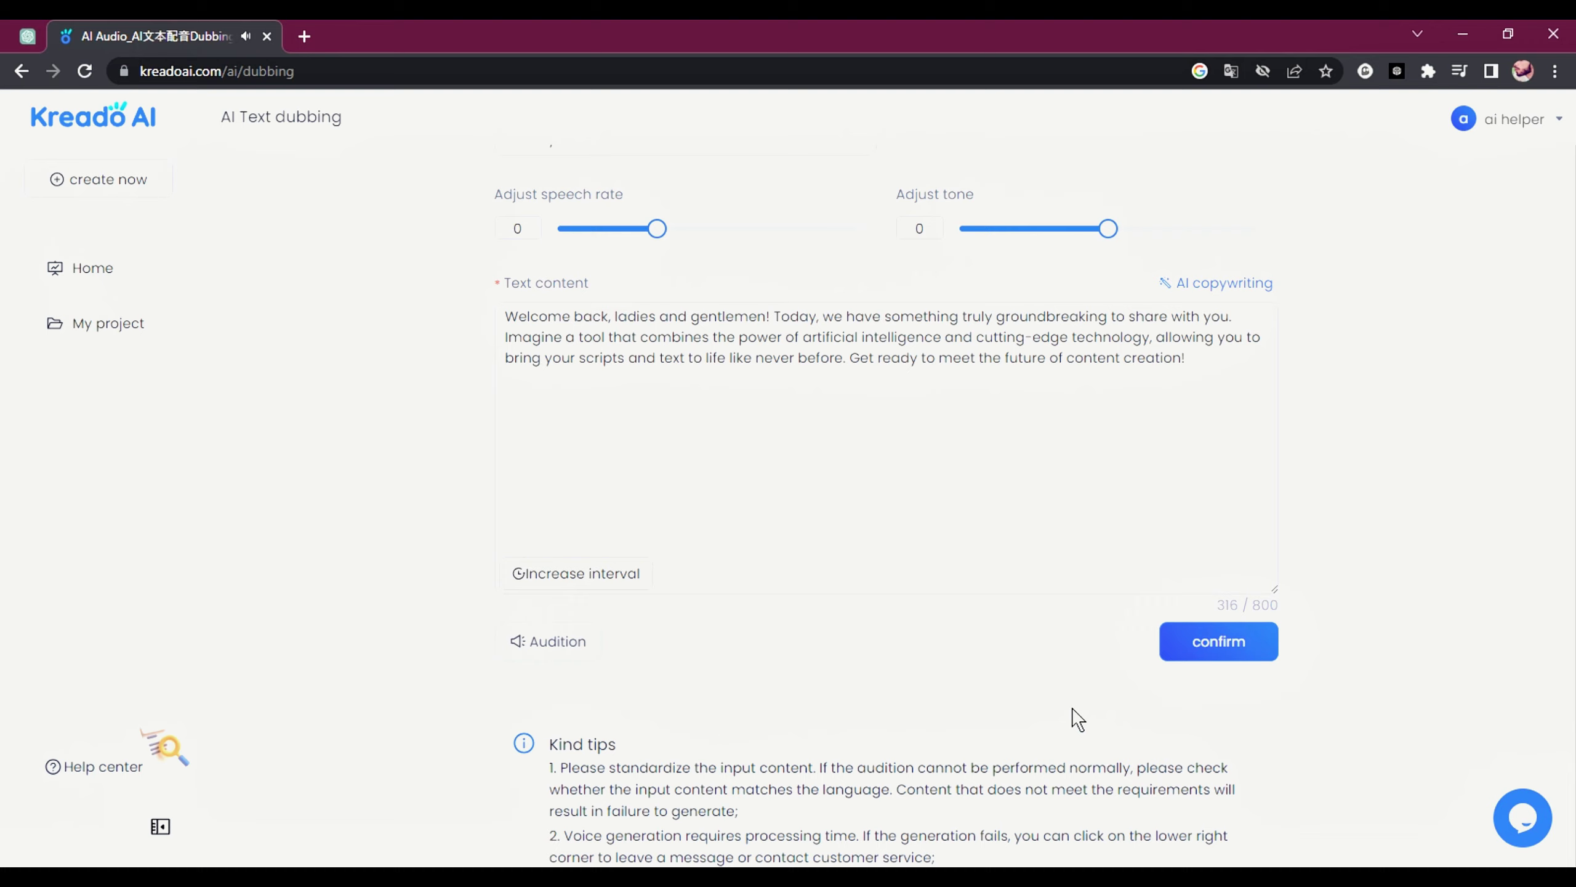
click(1210, 648)
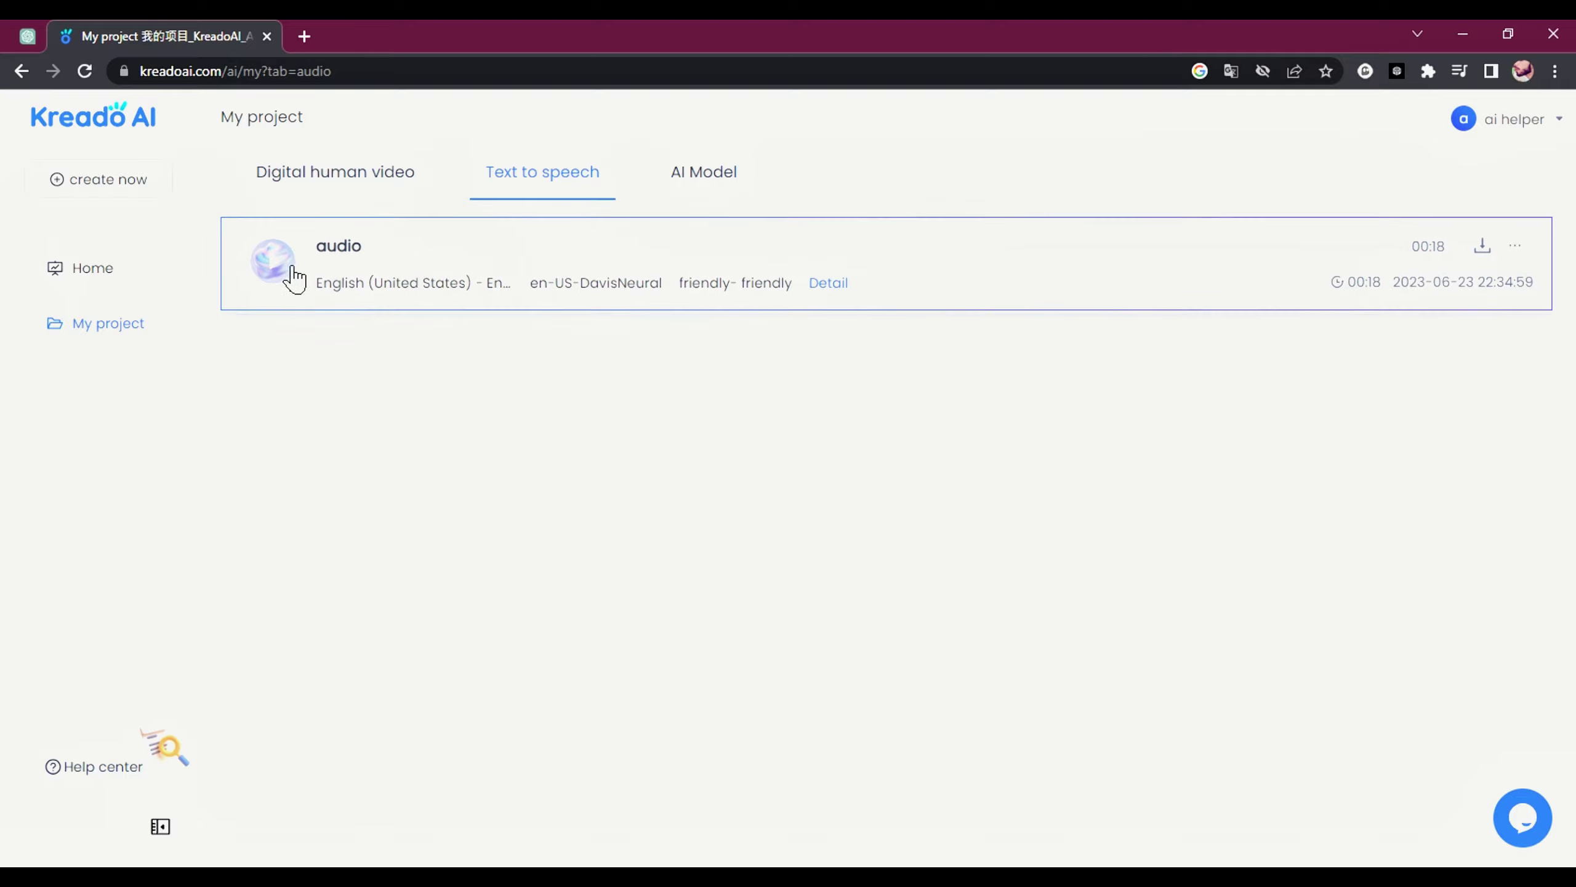
Play the 18-second generated audio and download it as an MP3
mouse_move(862, 265)
click(275, 274)
click(1492, 243)
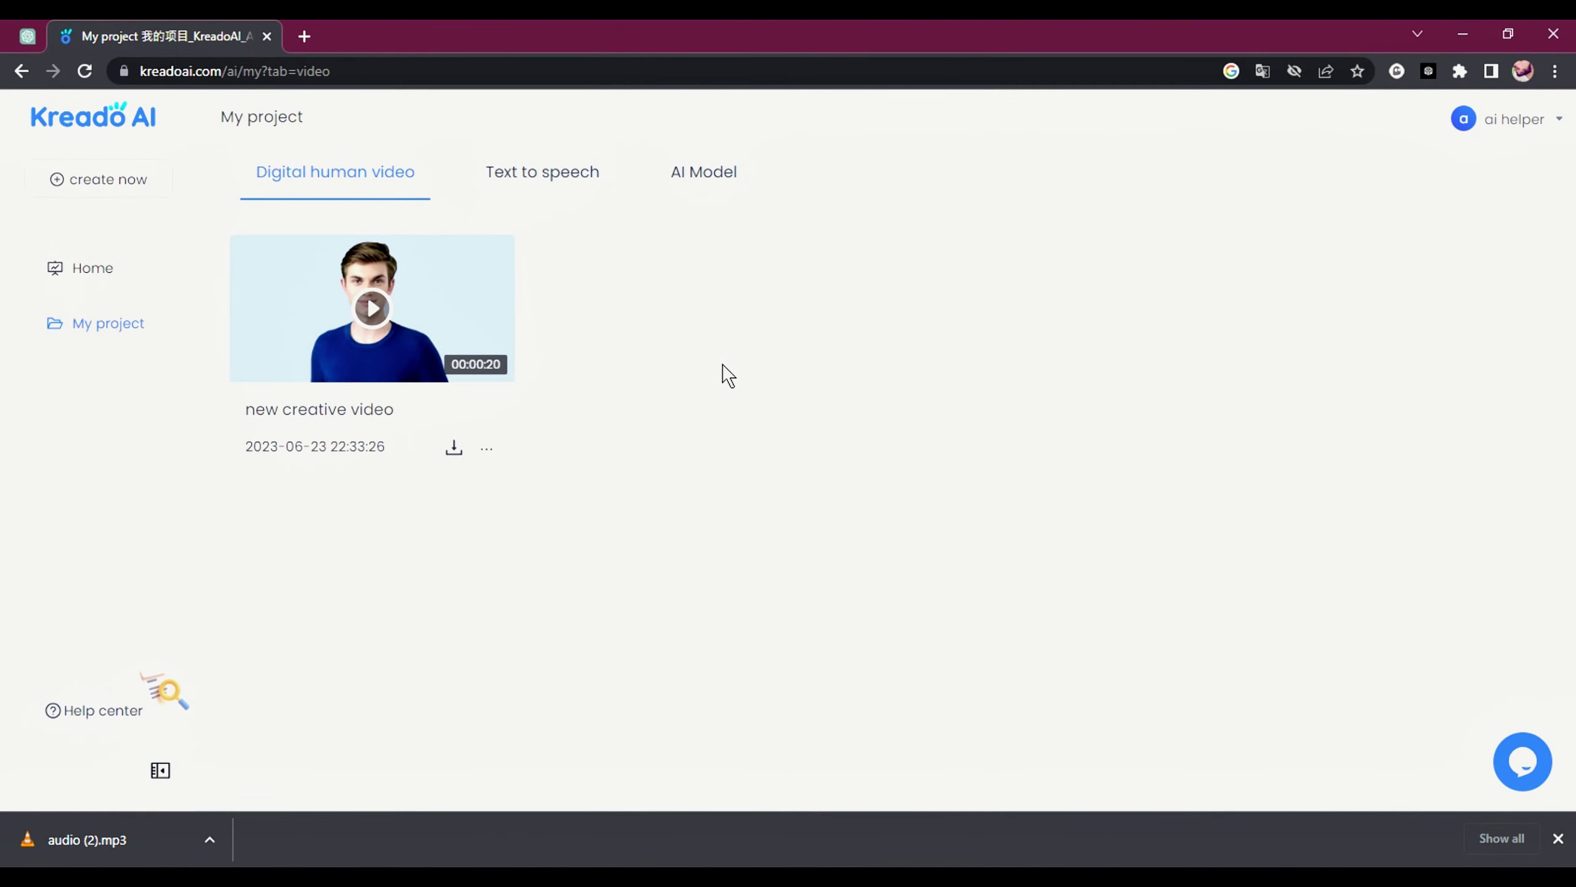
Open the new creative video's detail view and watch the 20-second avatar video
click(375, 309)
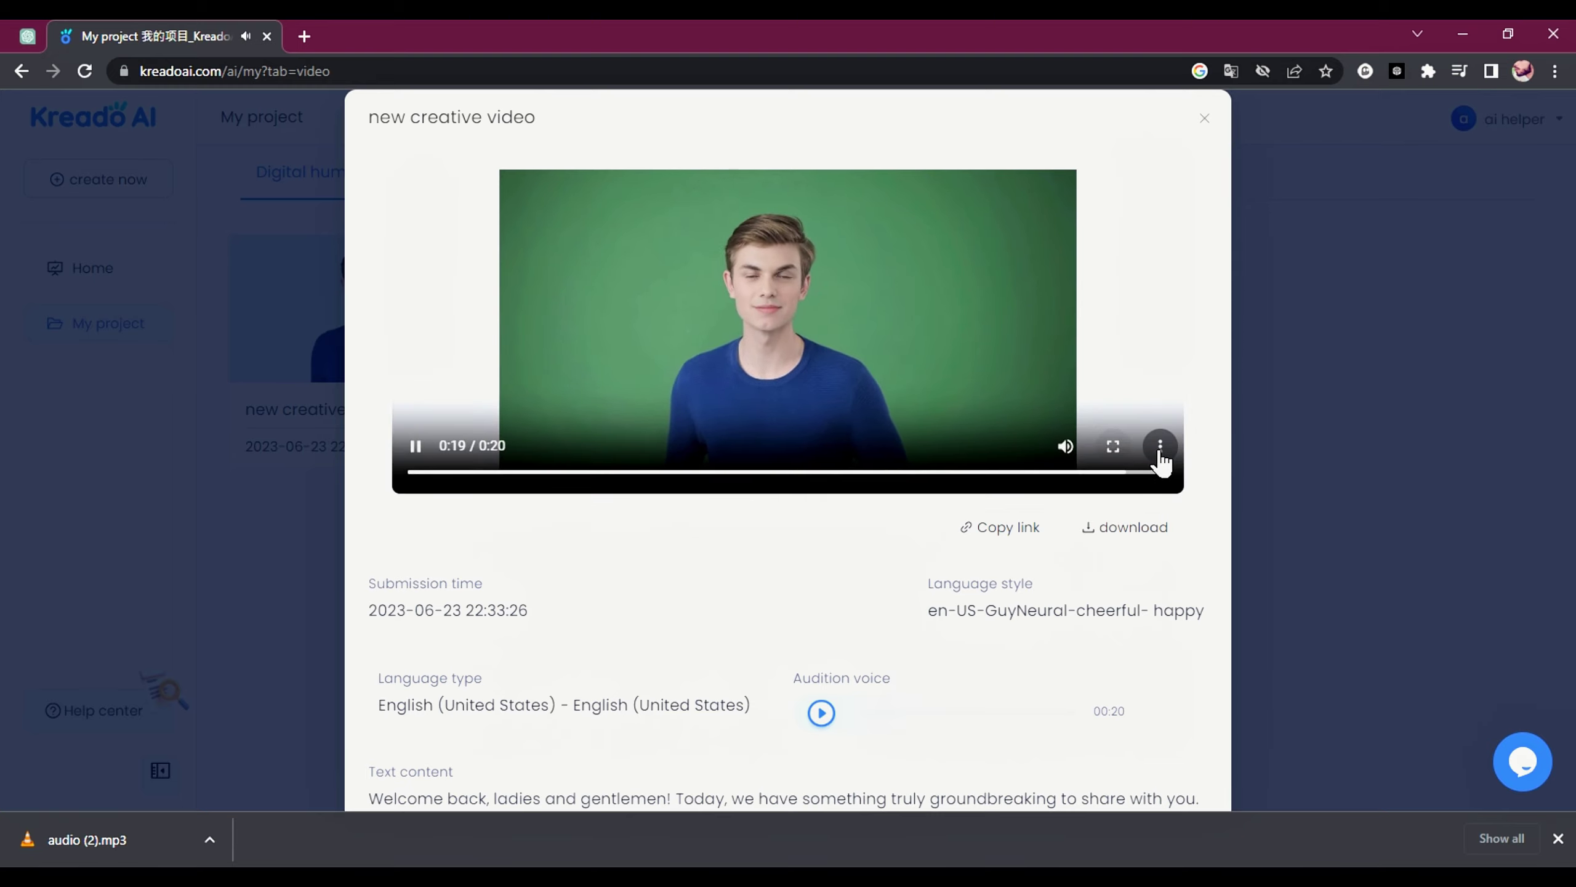
Save the 20-second new creative video as an MP4 using Download video
click(1160, 447)
click(1131, 529)
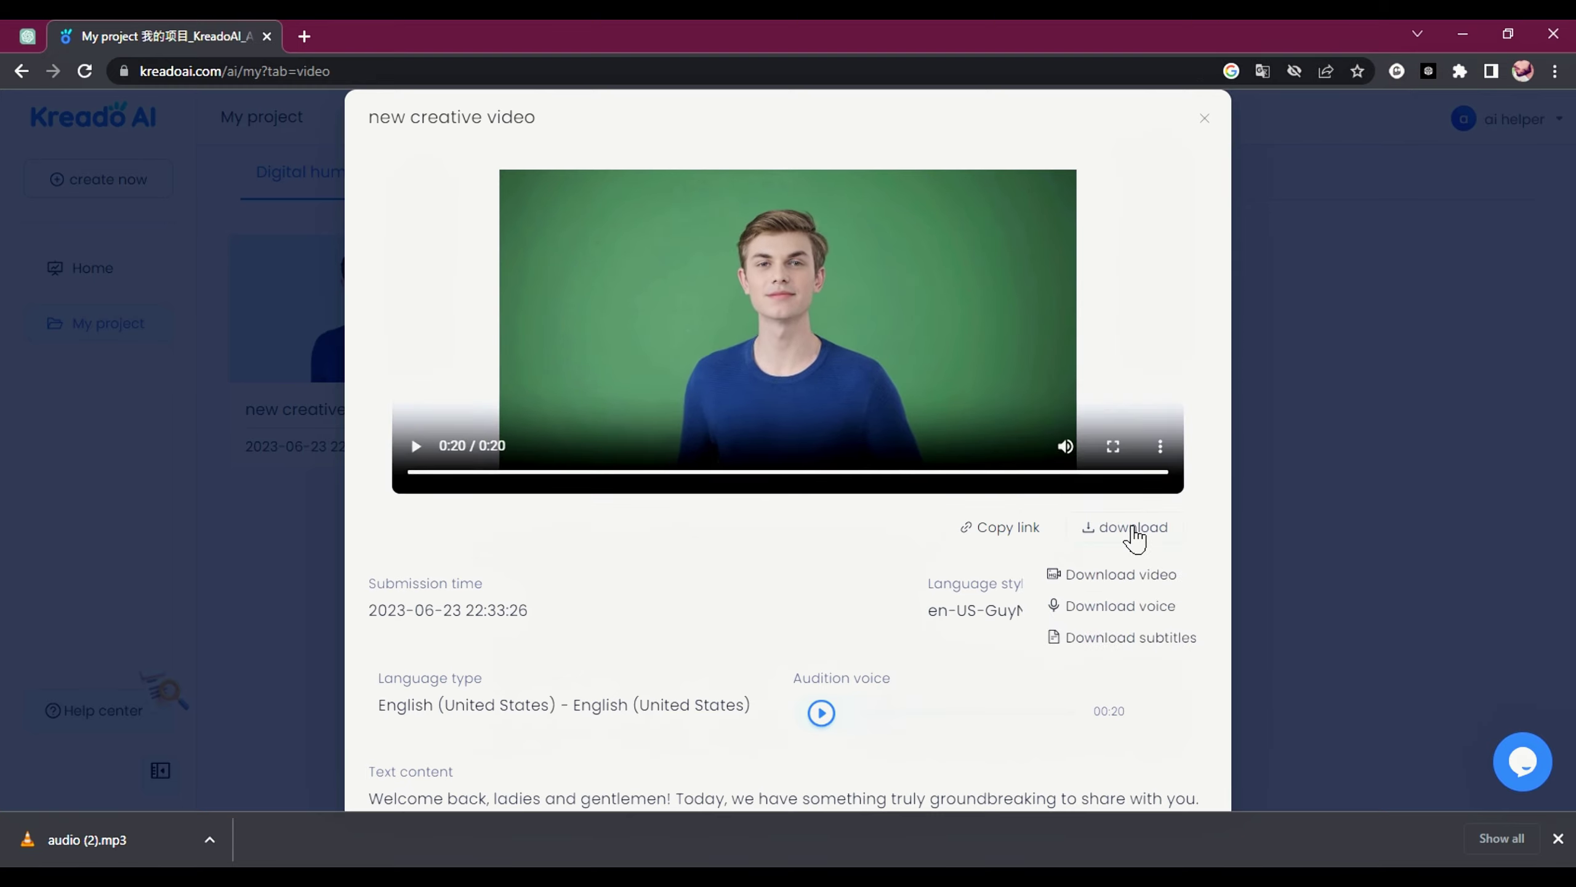
click(1126, 584)
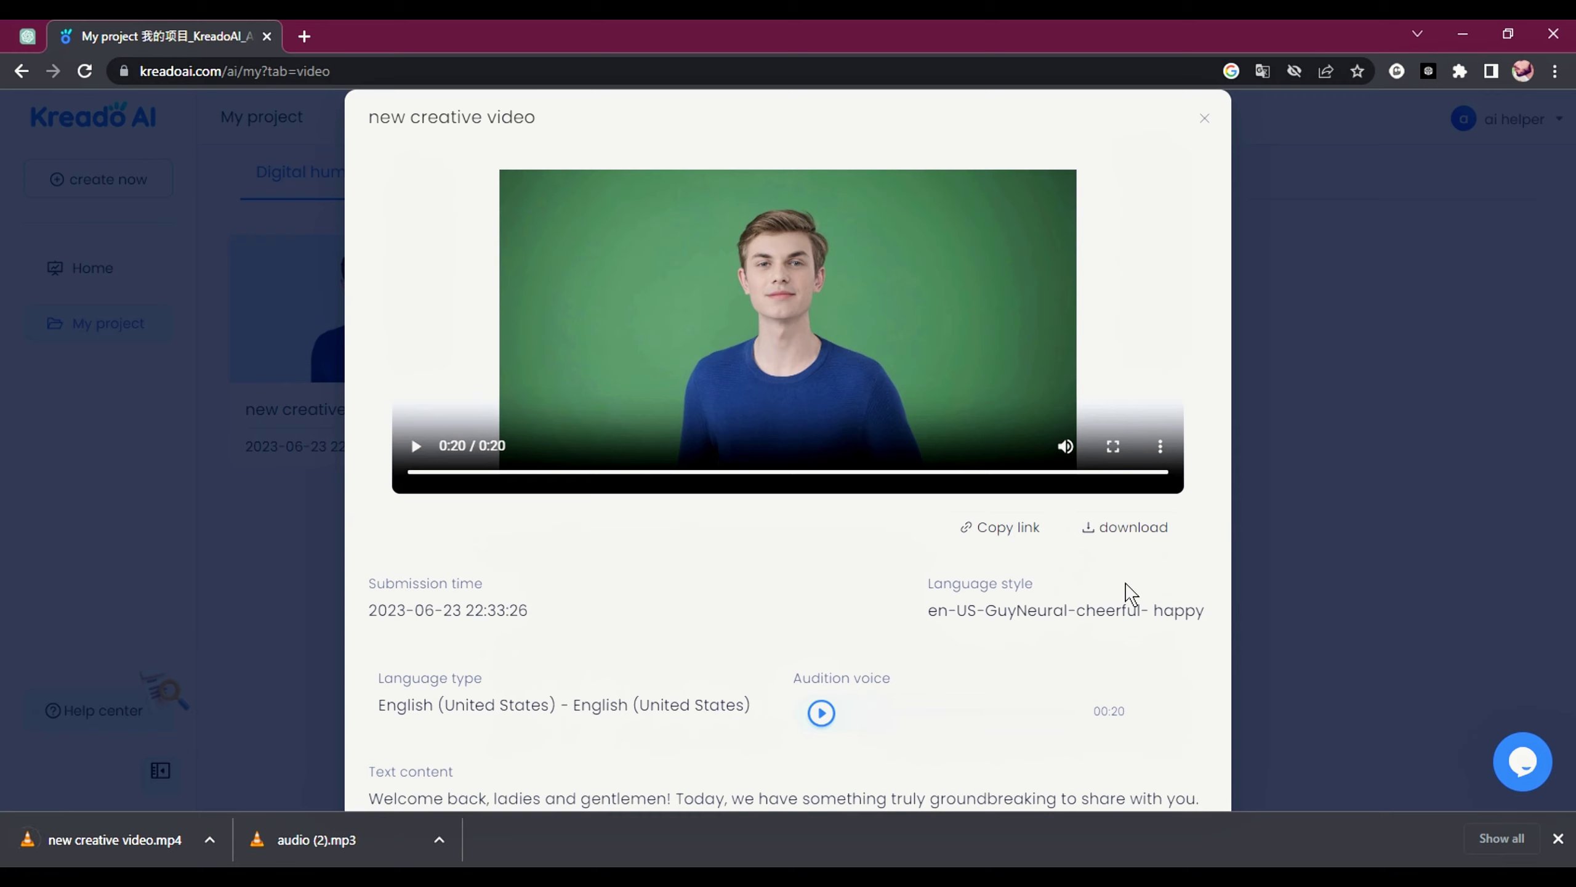
click(279, 840)
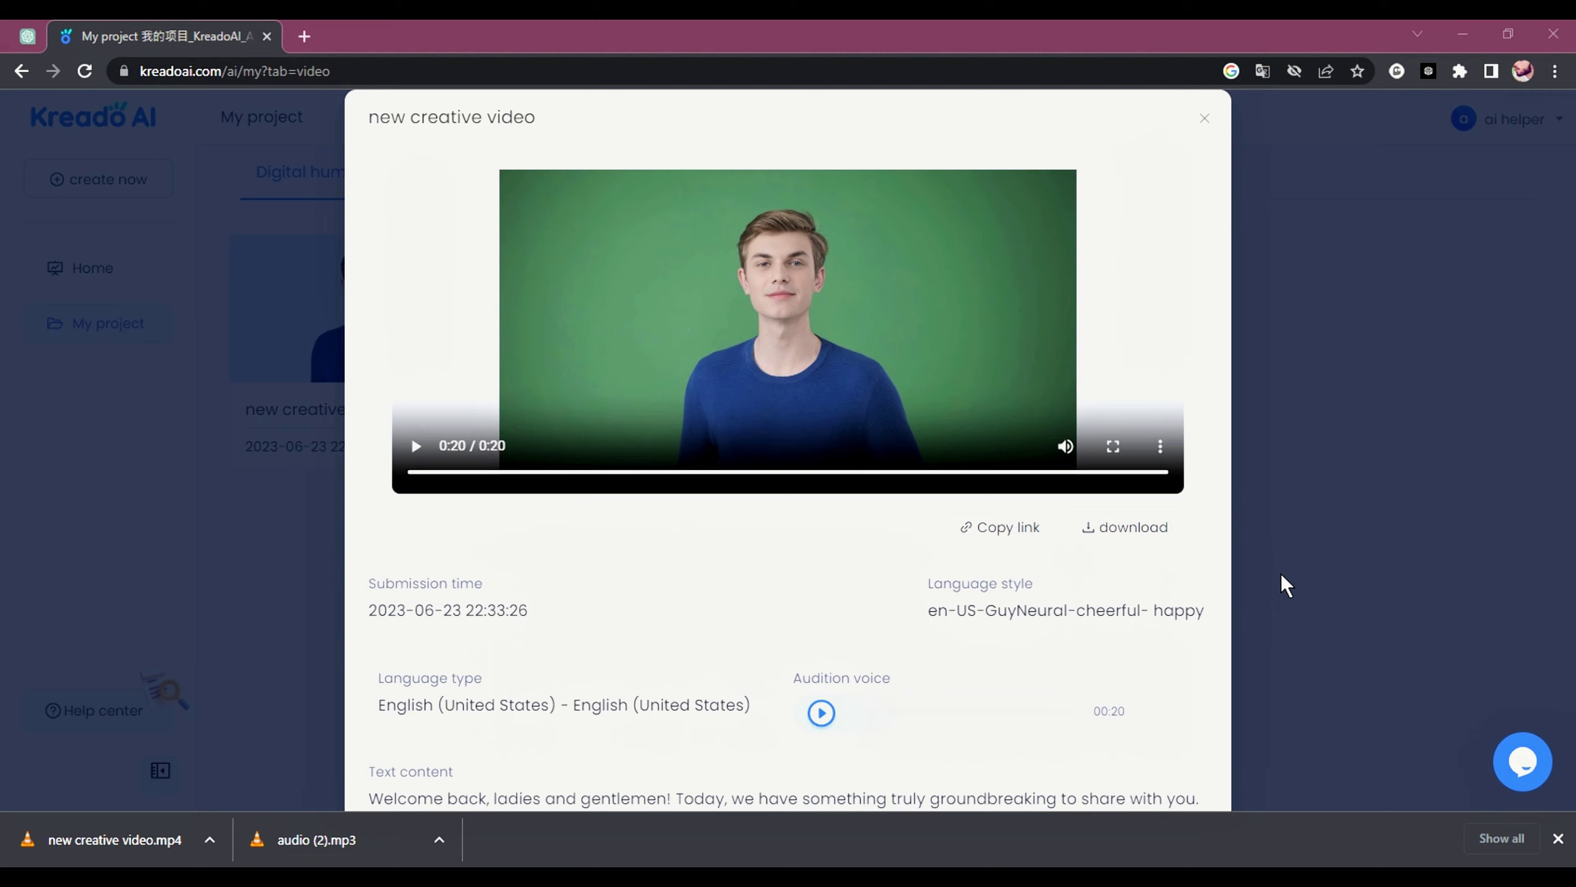